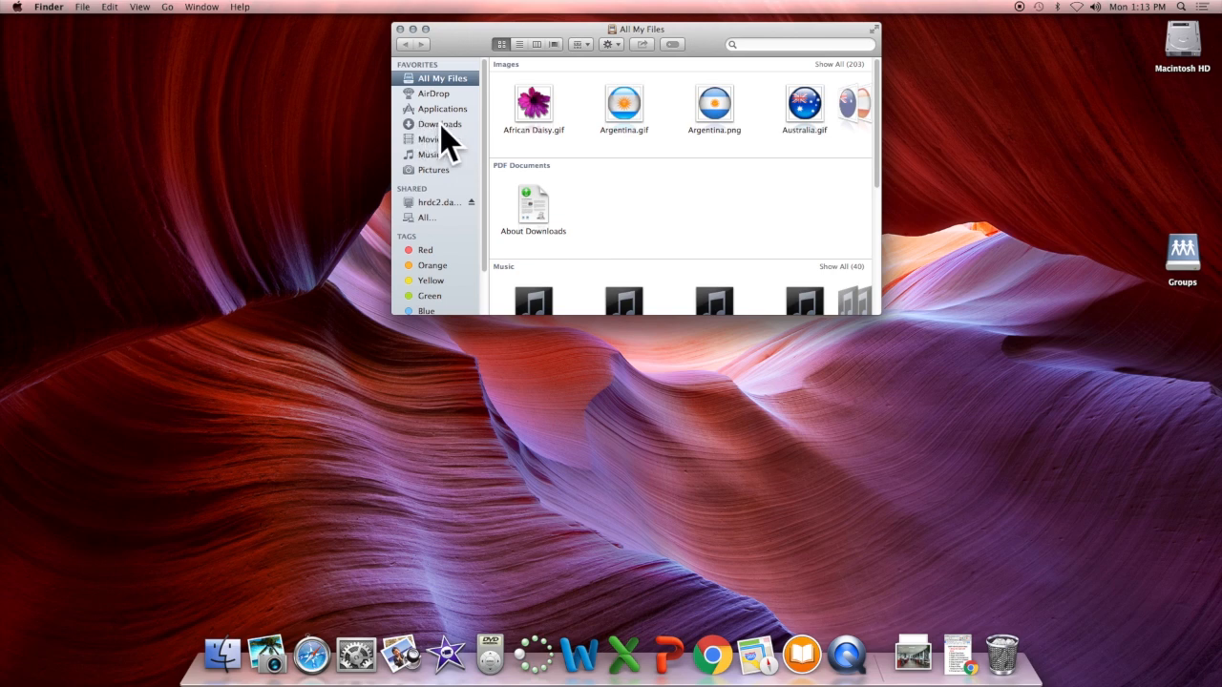
# Open Green Screen Guy.jpg from the Downloads folder in Gimp and enlarge its image window.
pyautogui.click(441, 124)
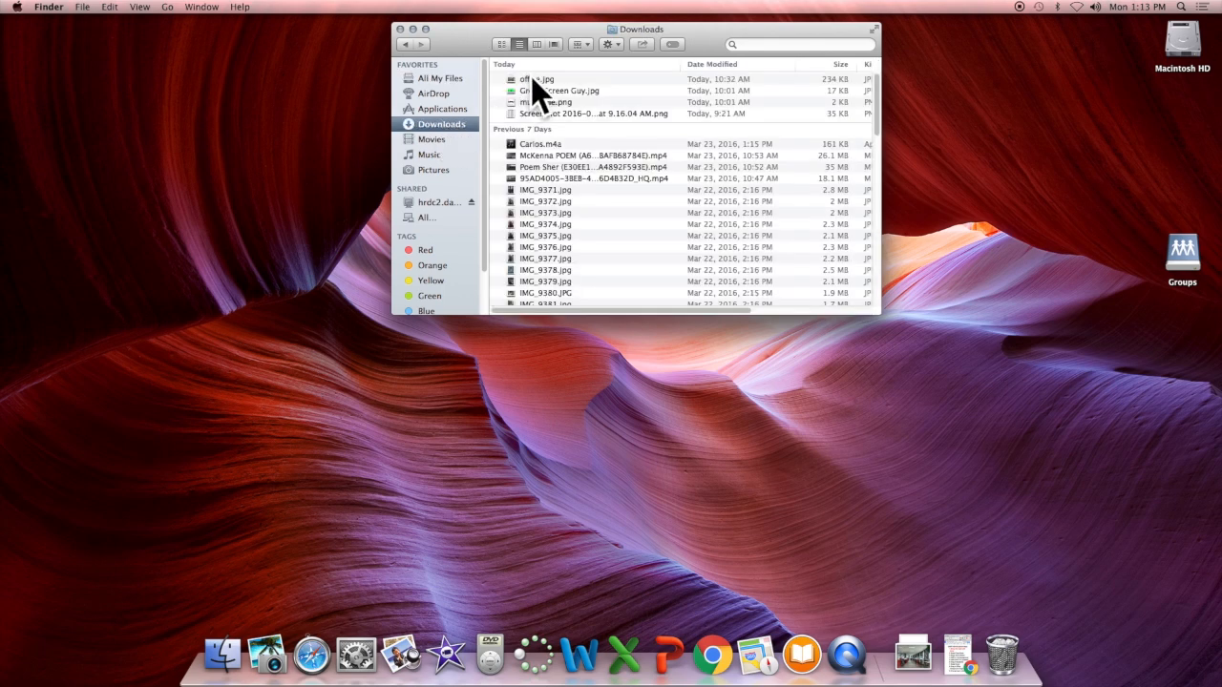
pyautogui.click(539, 90)
pyautogui.click(553, 102)
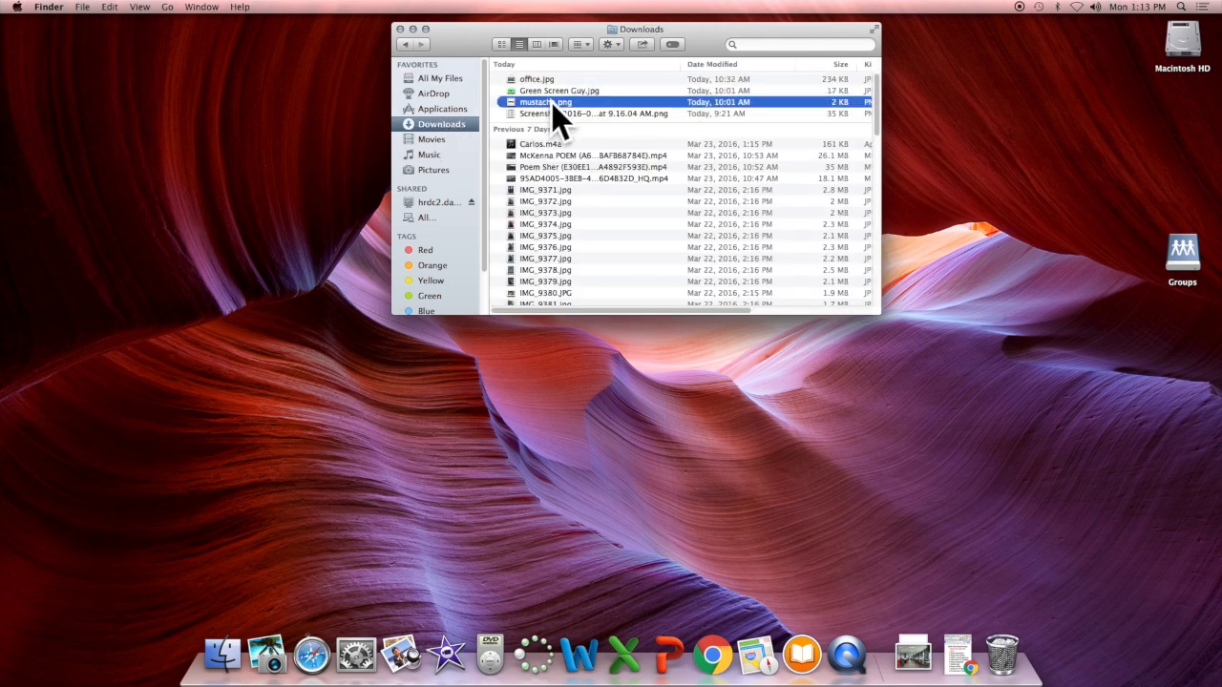
pyautogui.click(543, 81)
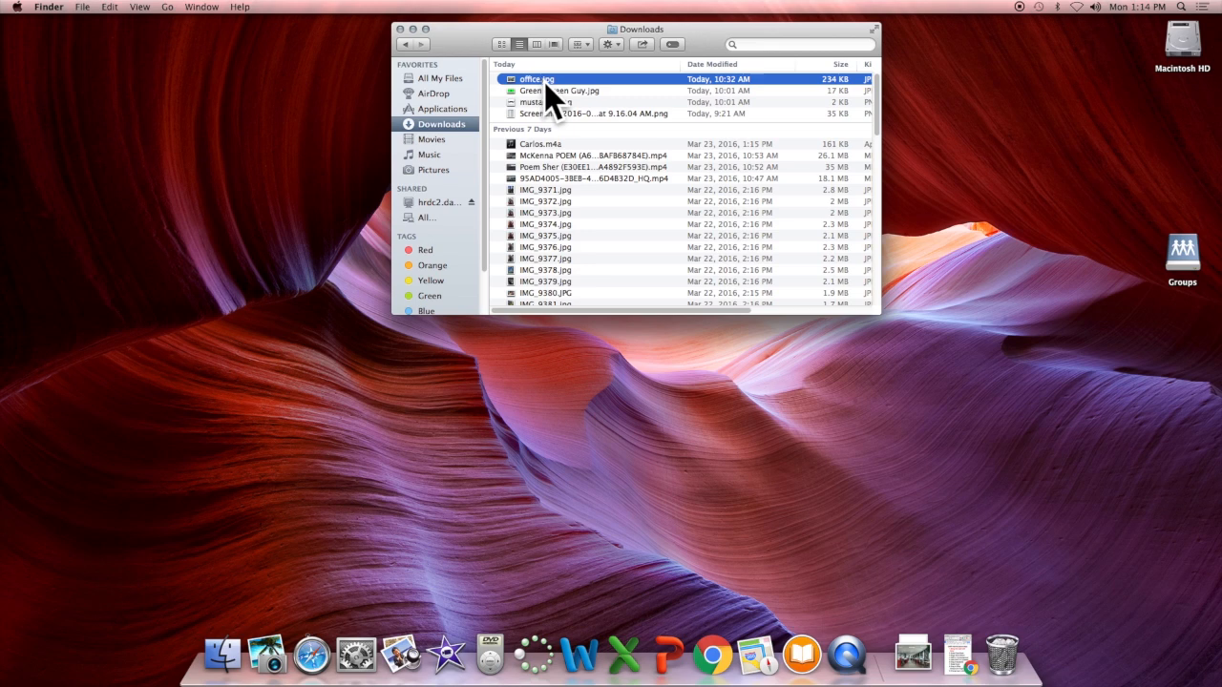
pyautogui.click(563, 91)
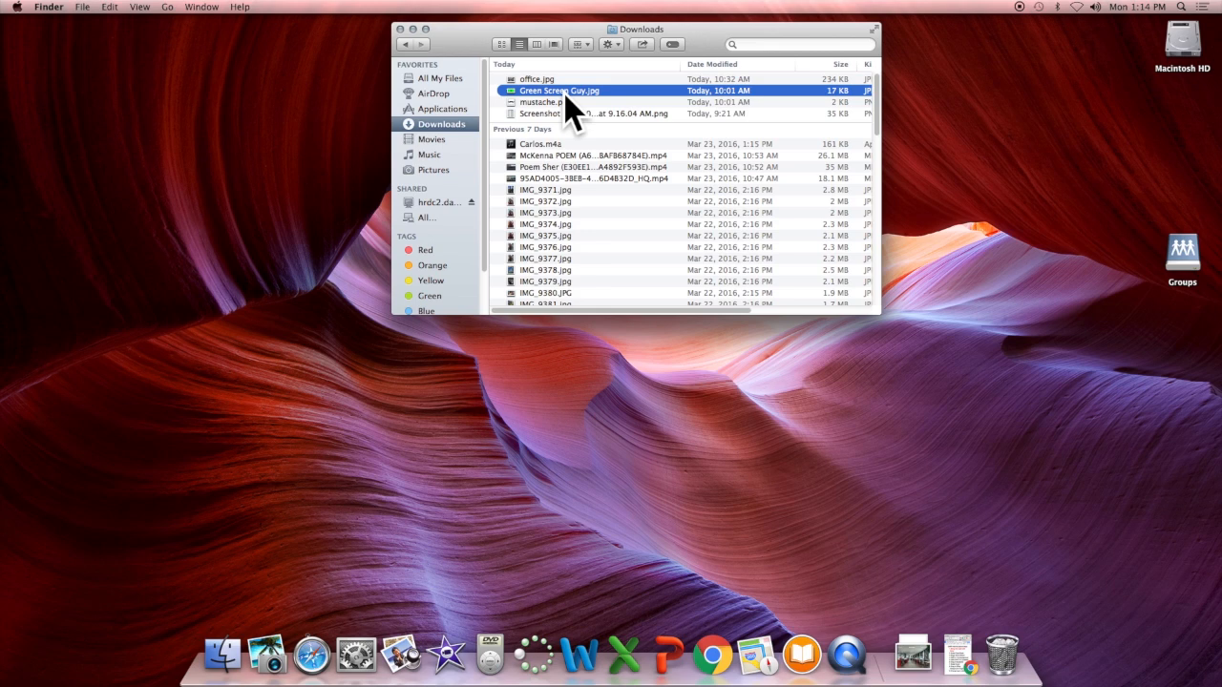
pyautogui.rightClick(565, 98)
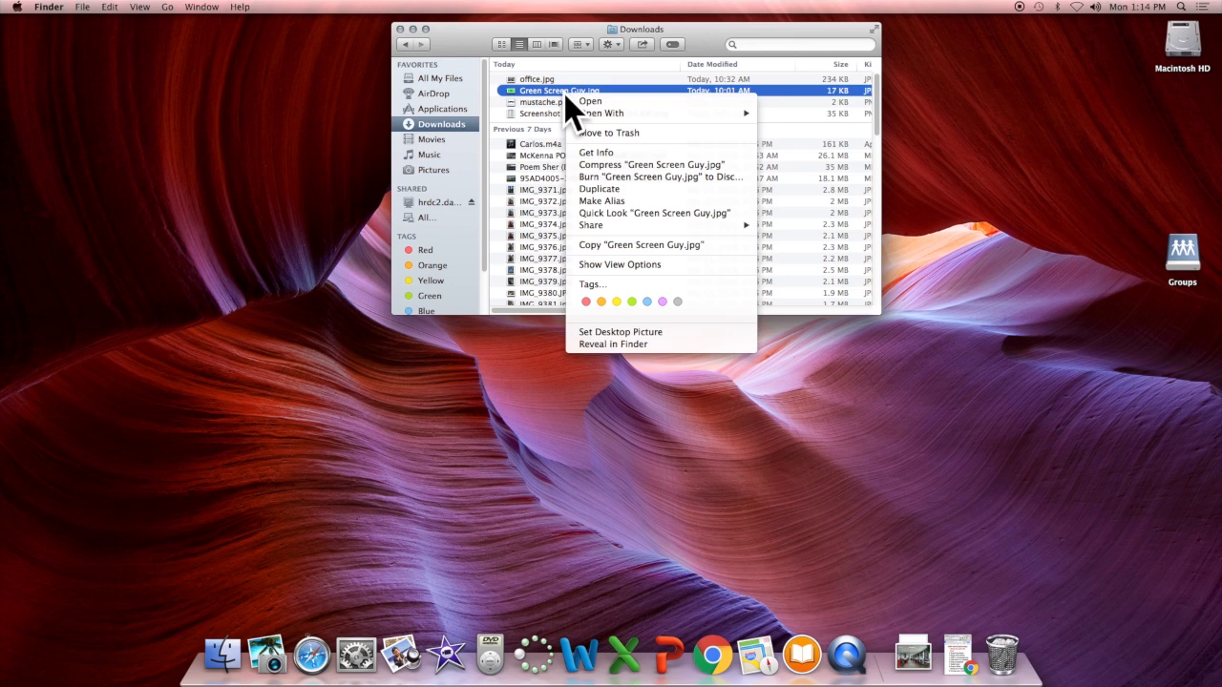
pyautogui.moveTo(625, 116)
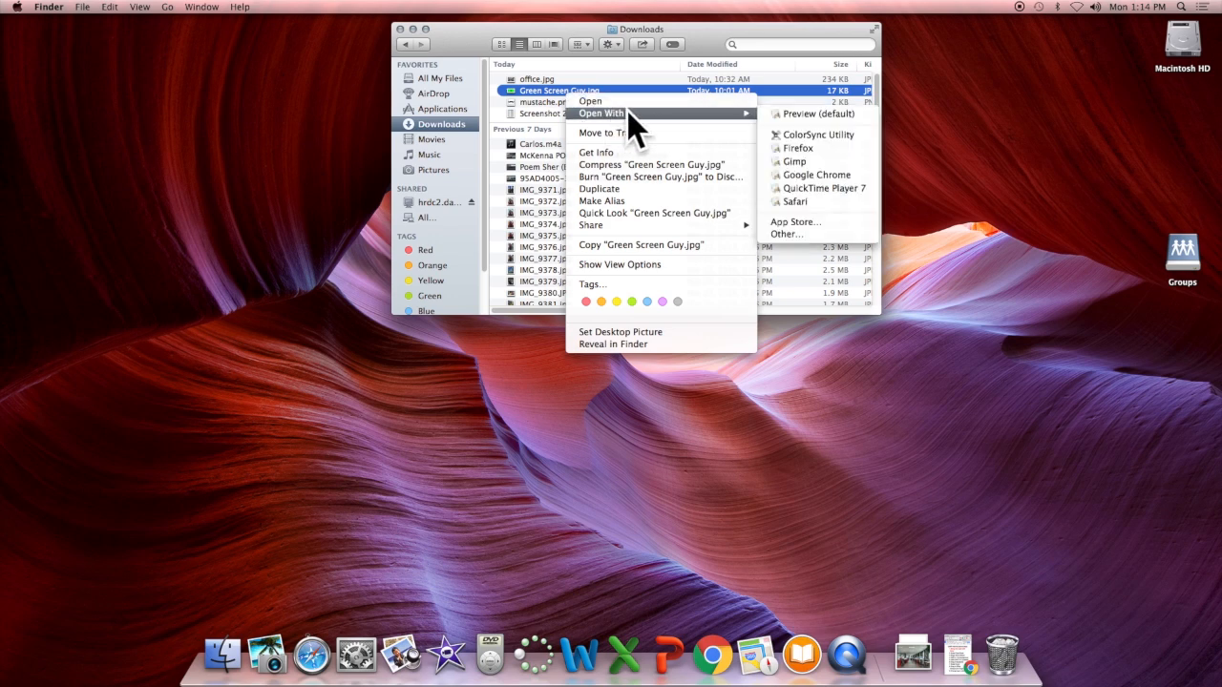
pyautogui.click(820, 162)
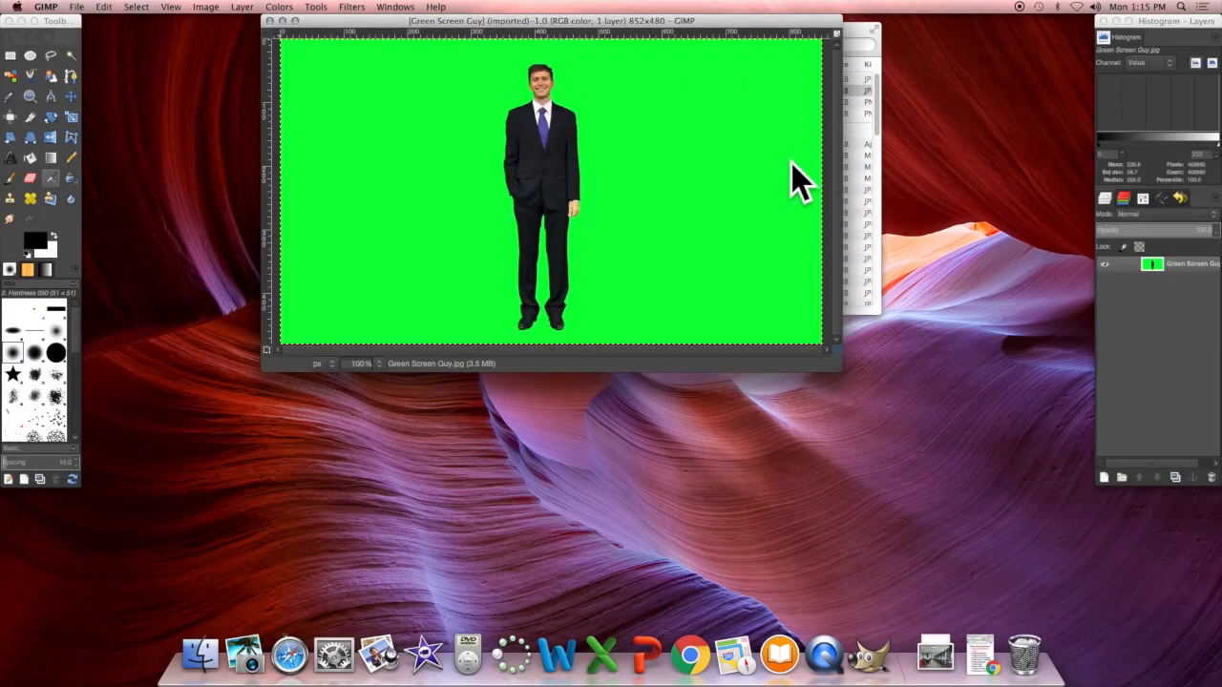
pyautogui.moveTo(842, 372); pyautogui.dragTo(900, 436)
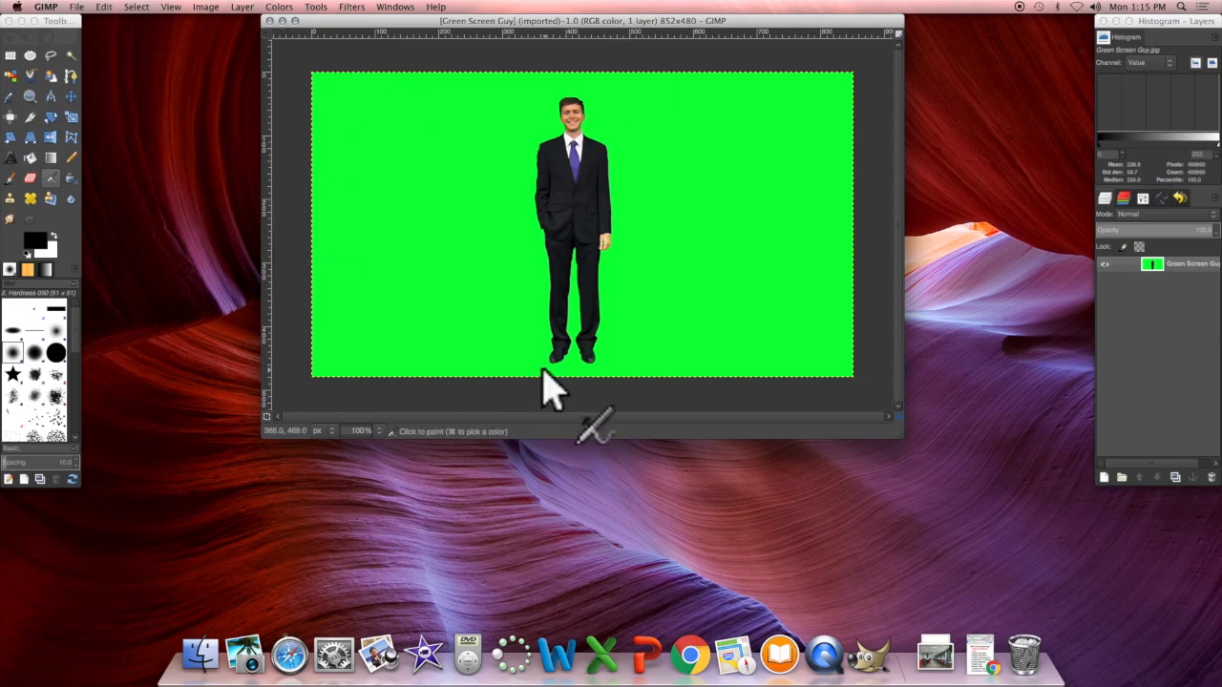
# Switch to the GIMP Internet picture steps document in Chrome, highlight "Scale/ Fake Scale", and shift its window away from the image.
pyautogui.click(984, 653)
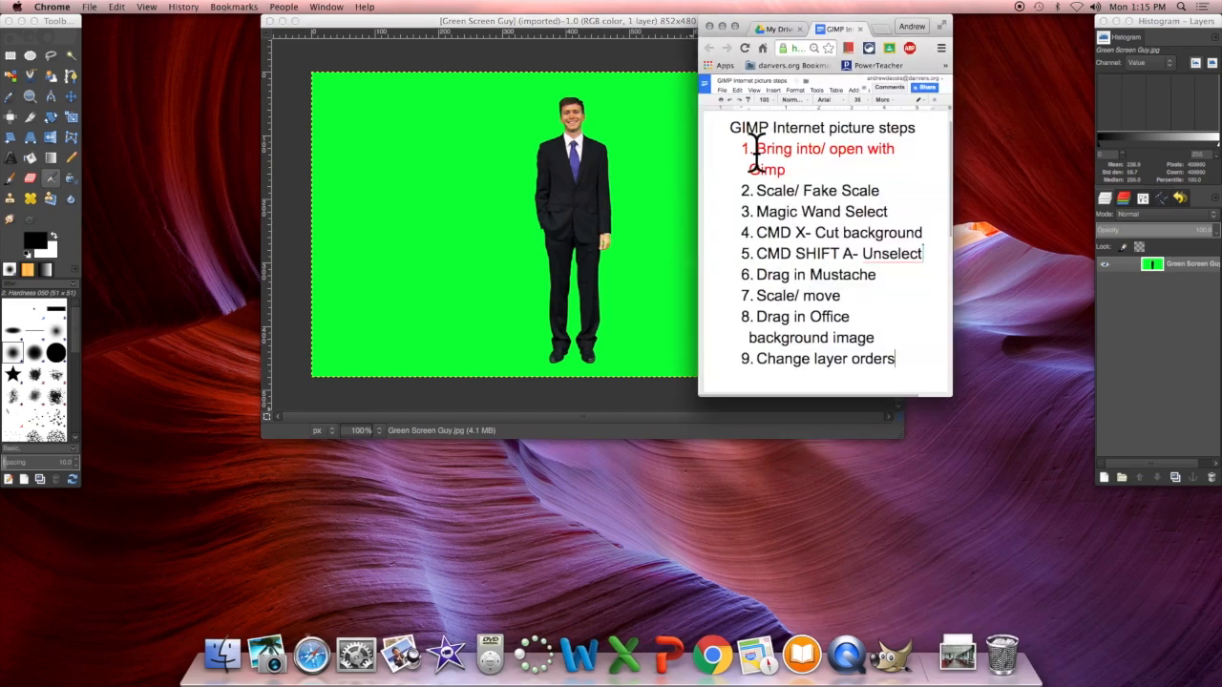
pyautogui.tripleClick(792, 164)
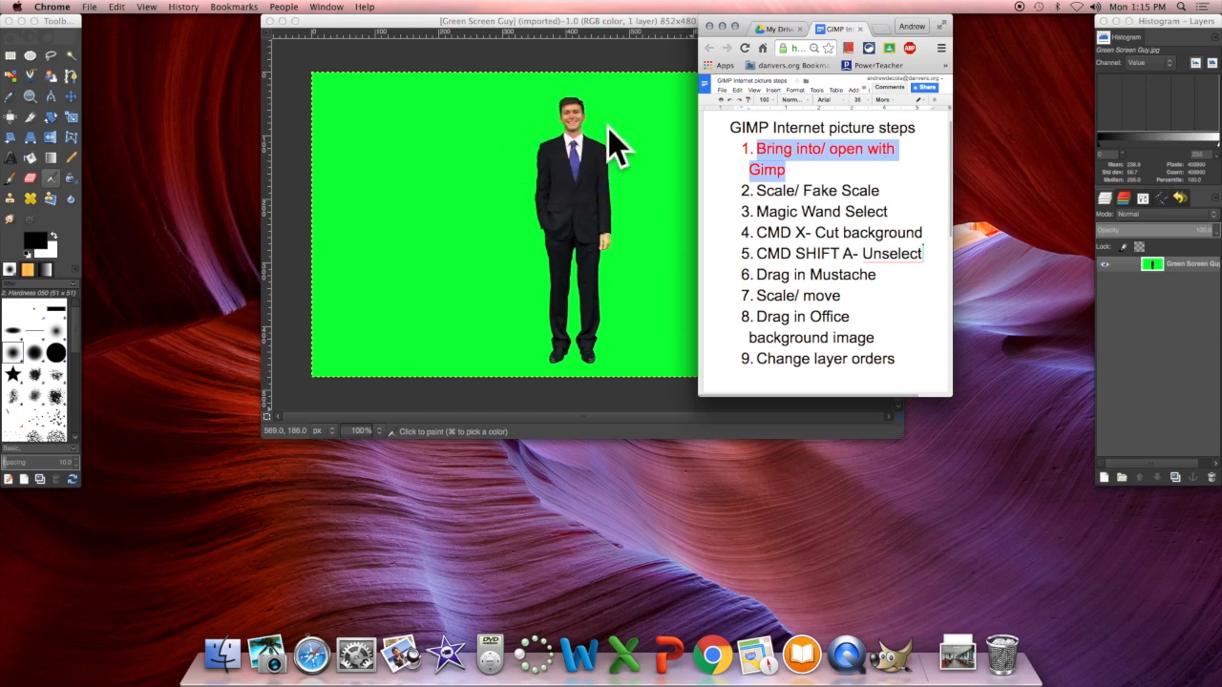
pyautogui.click(853, 175)
pyautogui.moveTo(758, 192); pyautogui.dragTo(879, 190)
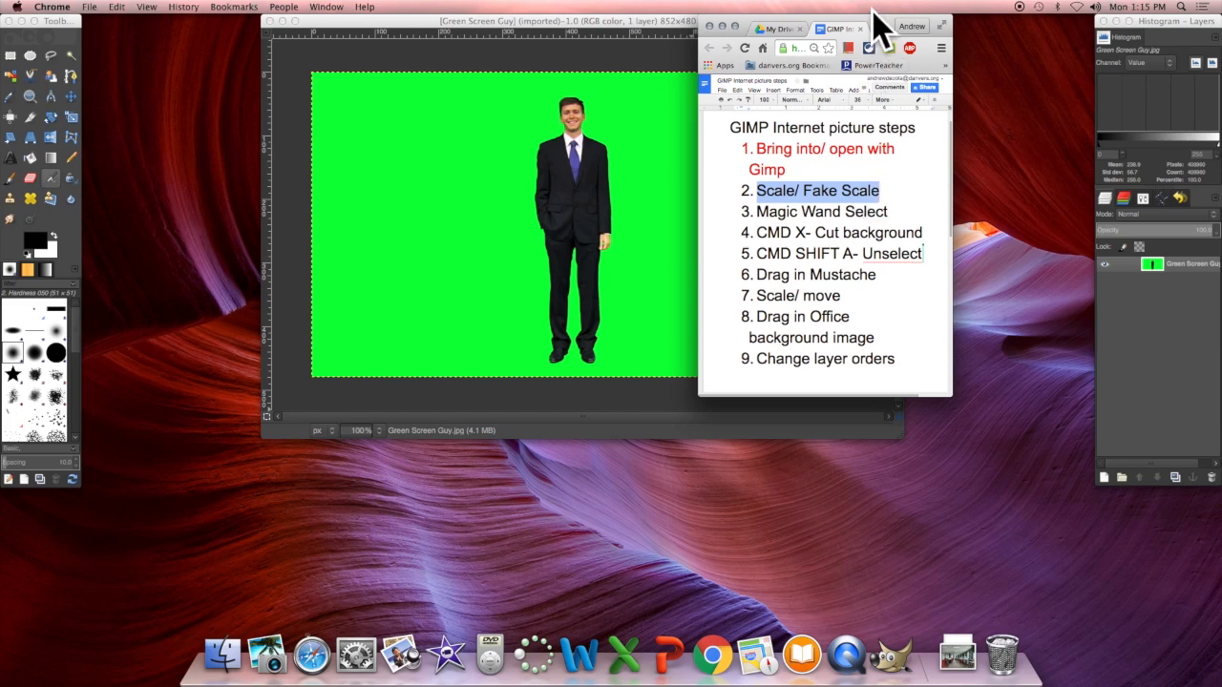
pyautogui.moveTo(873, 15); pyautogui.dragTo(985, 14)
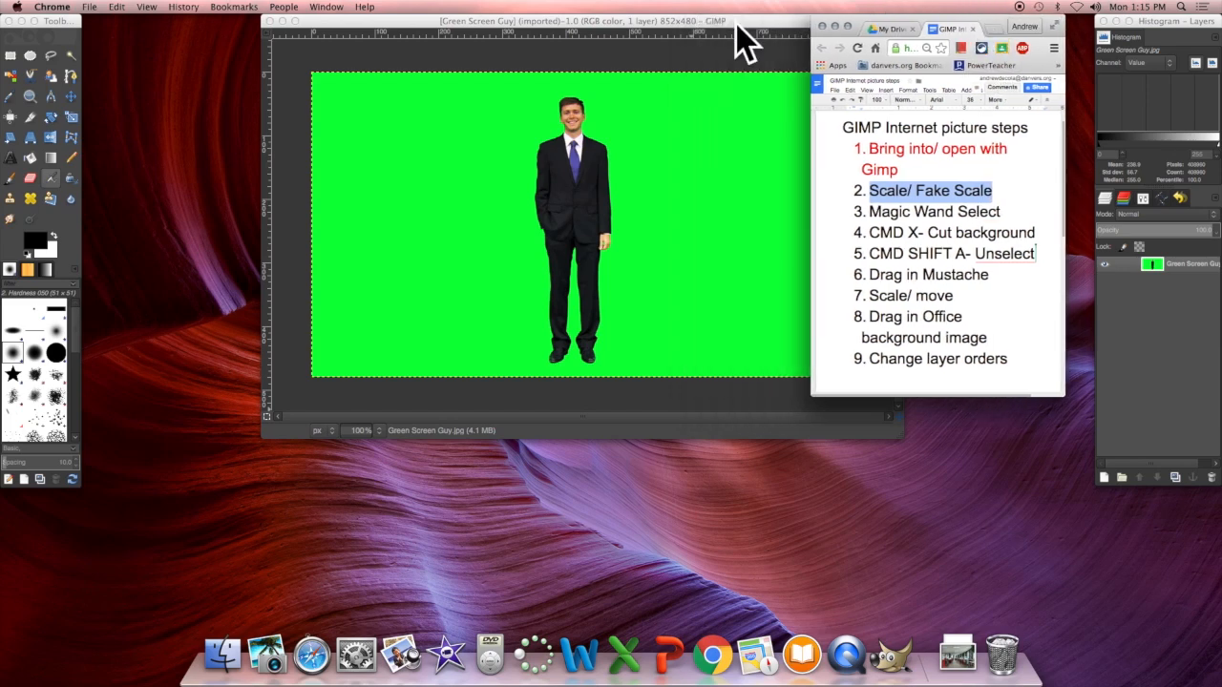
# Try resizing the Green Screen Guy layer with the Scale tool, reset it, and apply the scale at 852 × 480 pixels.
pyautogui.click(73, 117)
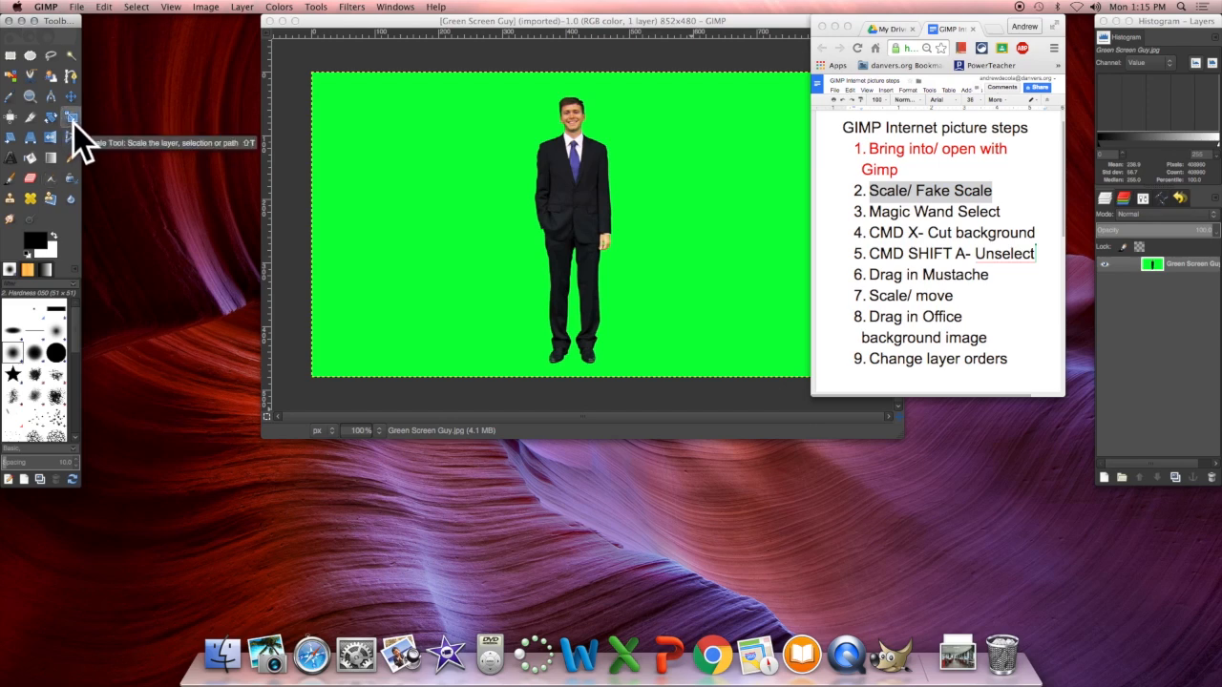
pyautogui.click(570, 22)
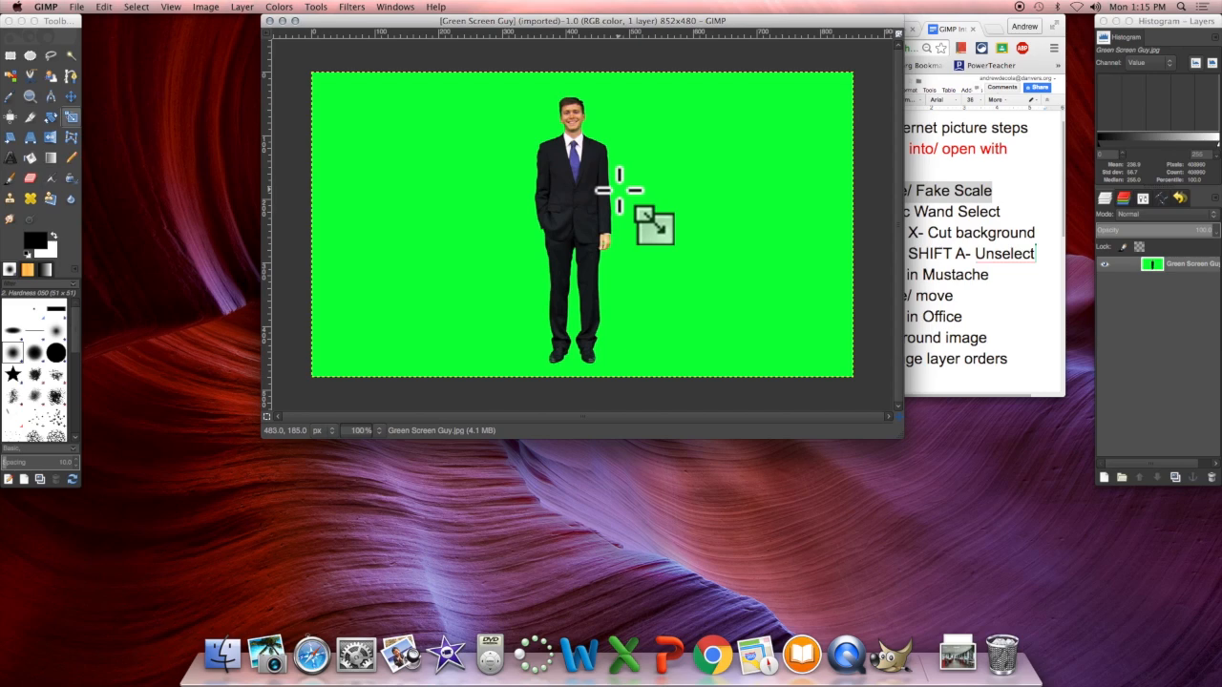
pyautogui.moveTo(852, 21); pyautogui.dragTo(780, 21)
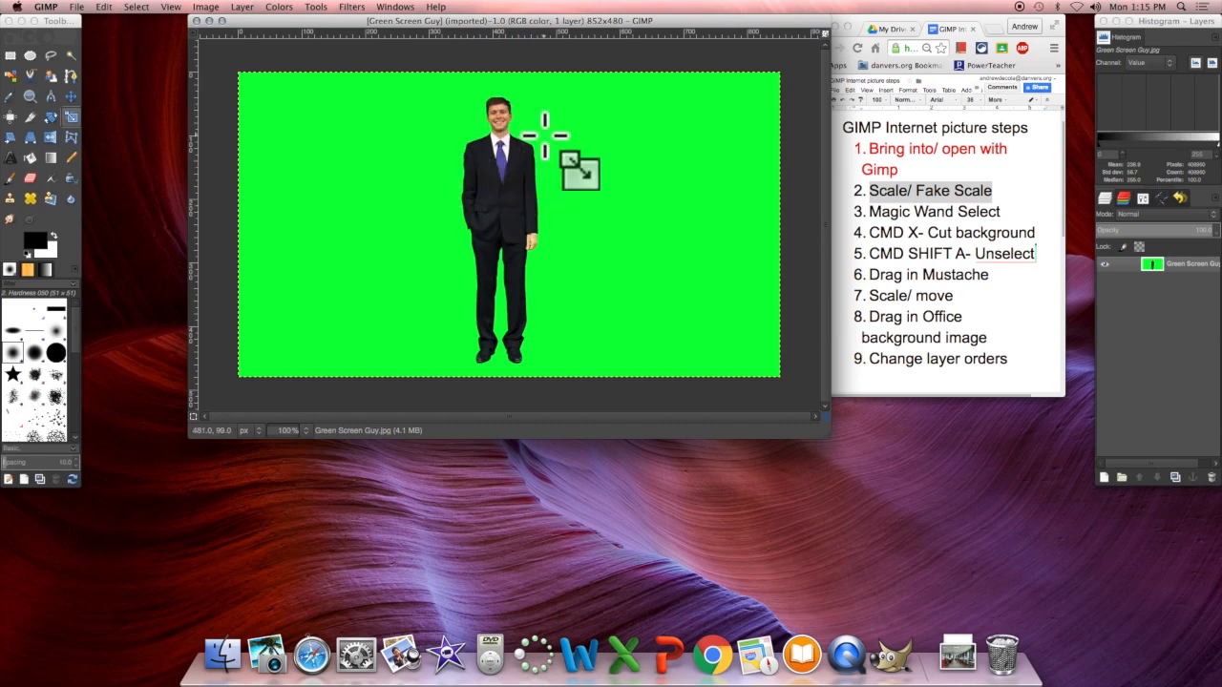
pyautogui.click(502, 187)
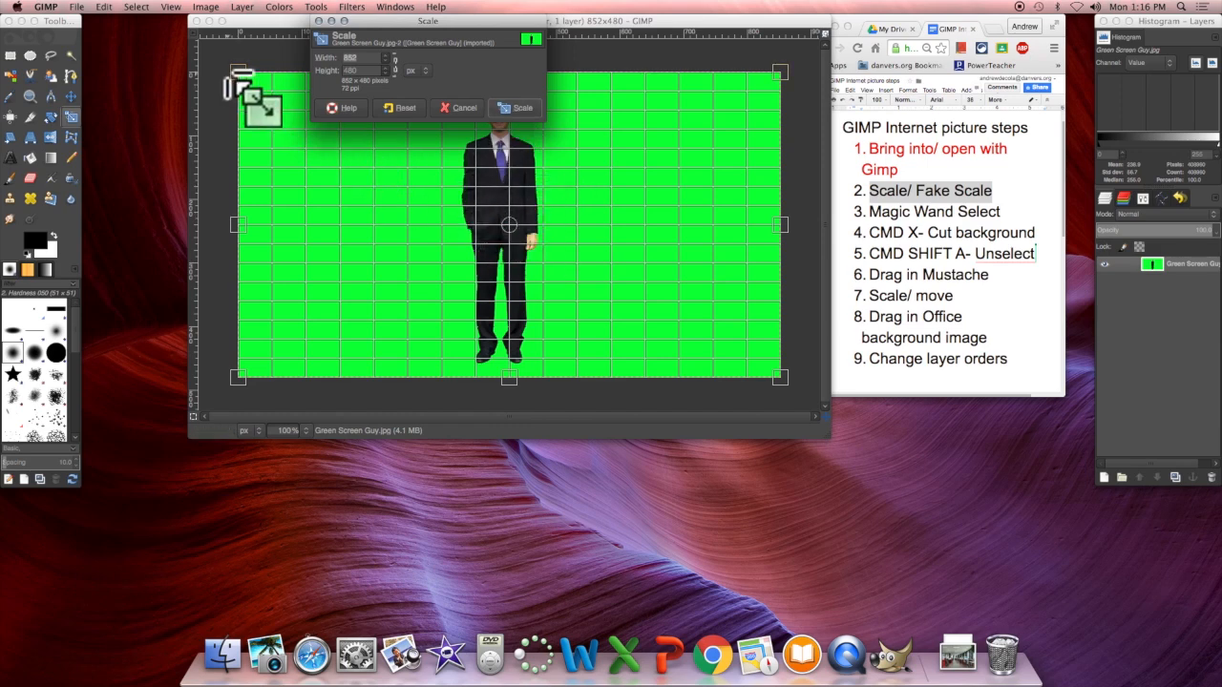
pyautogui.moveTo(279, 79); pyautogui.dragTo(274, 76)
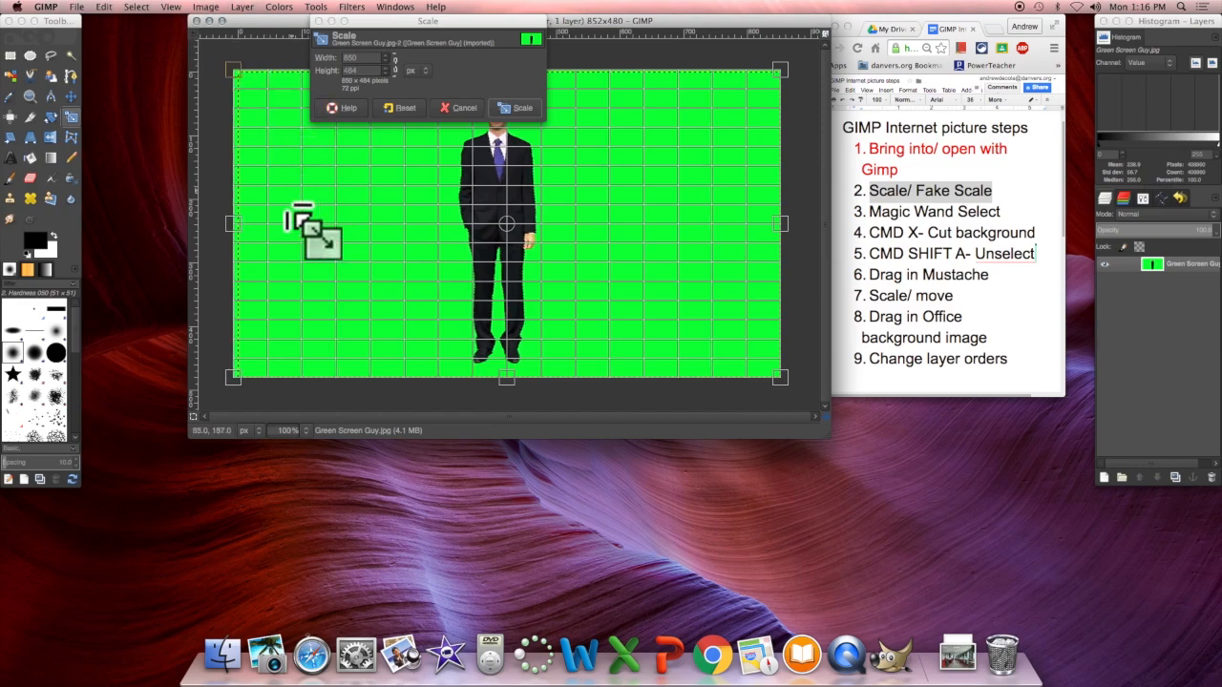
pyautogui.moveTo(226, 380); pyautogui.dragTo(214, 231)
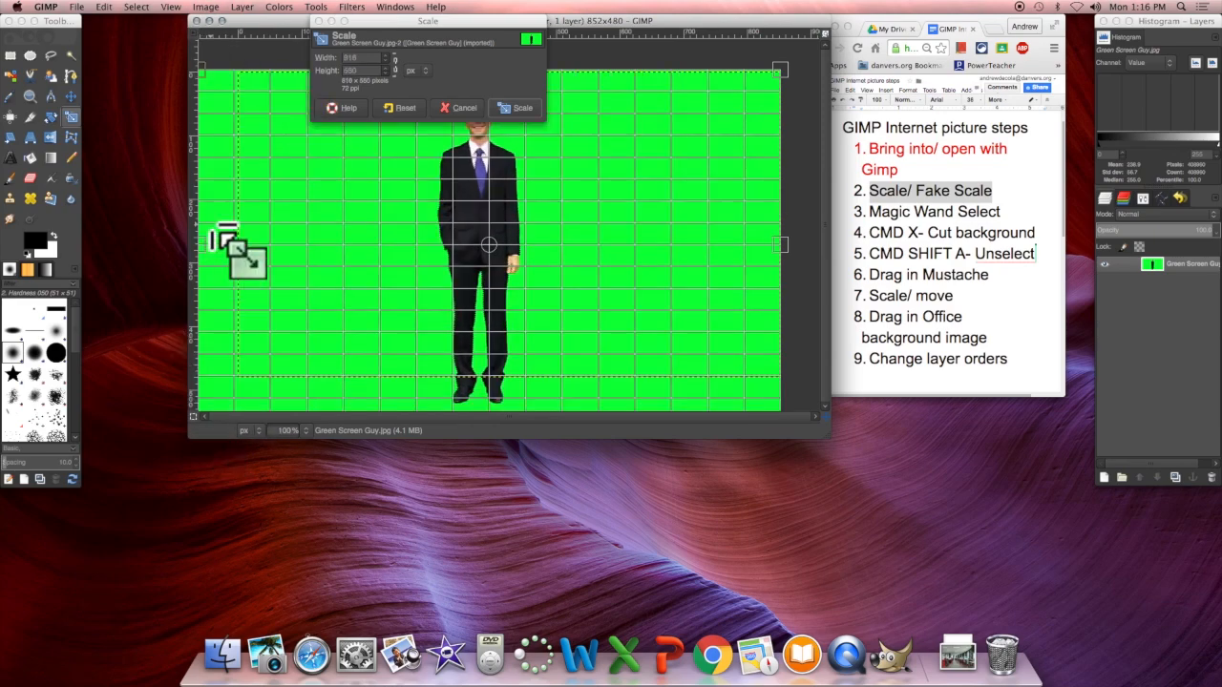
pyautogui.click(389, 103)
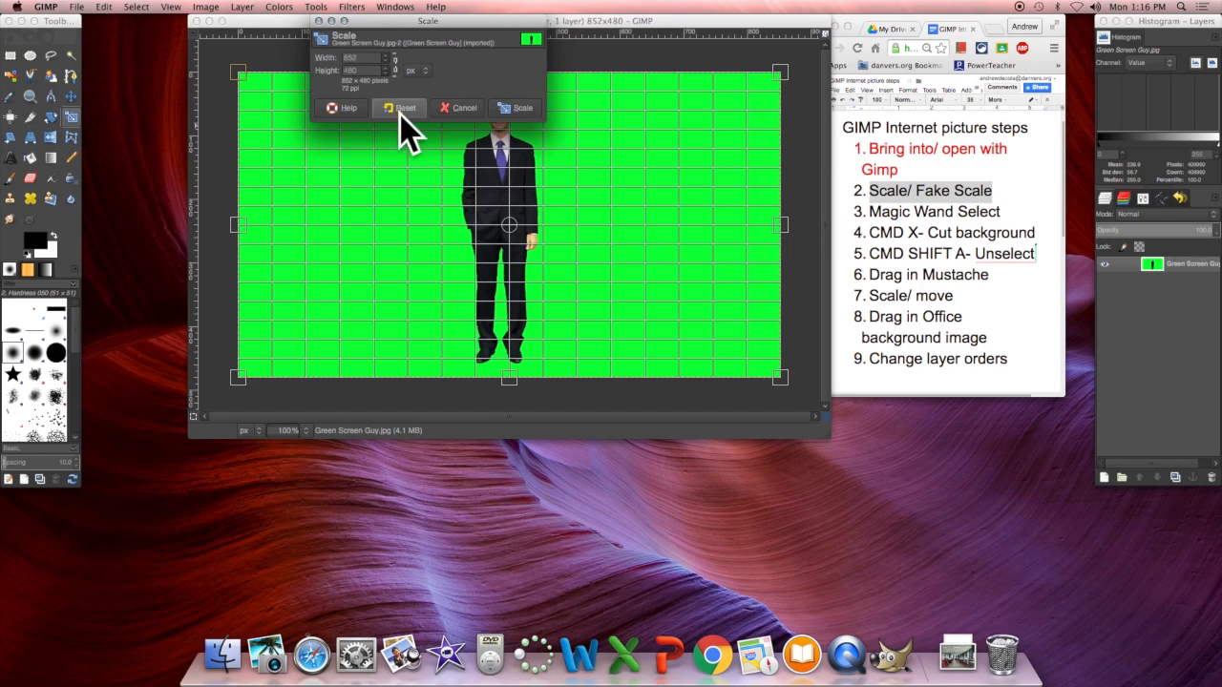
pyautogui.click(513, 106)
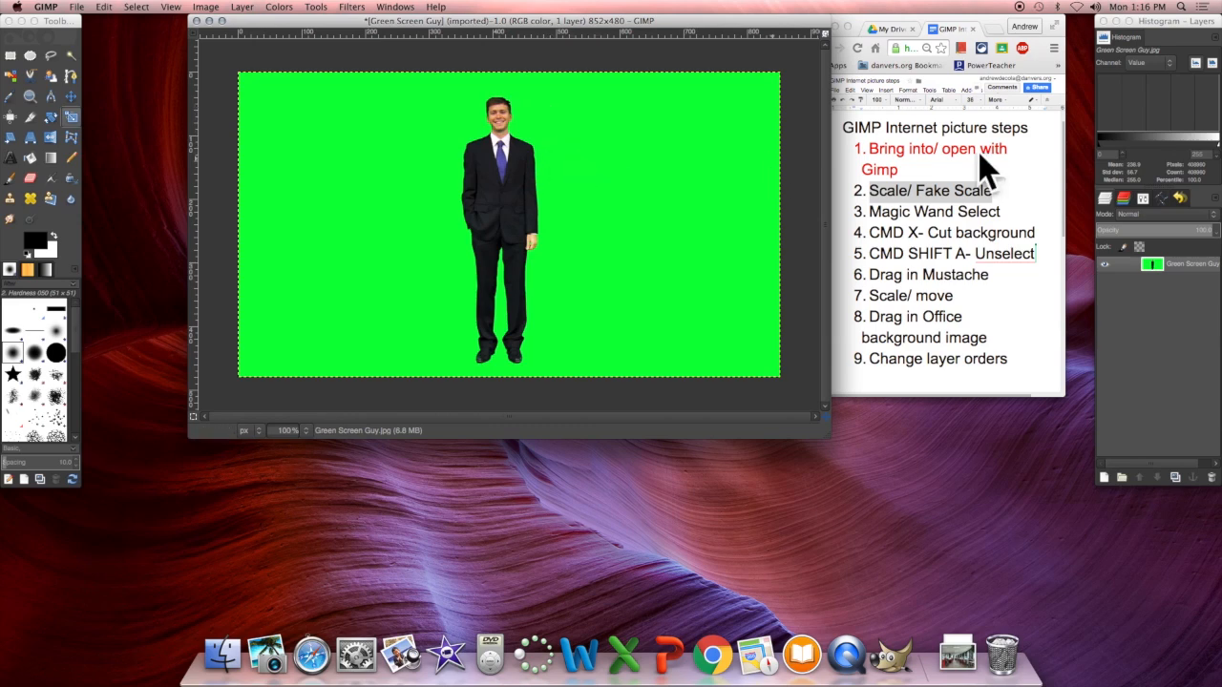
pyautogui.click(1180, 197)
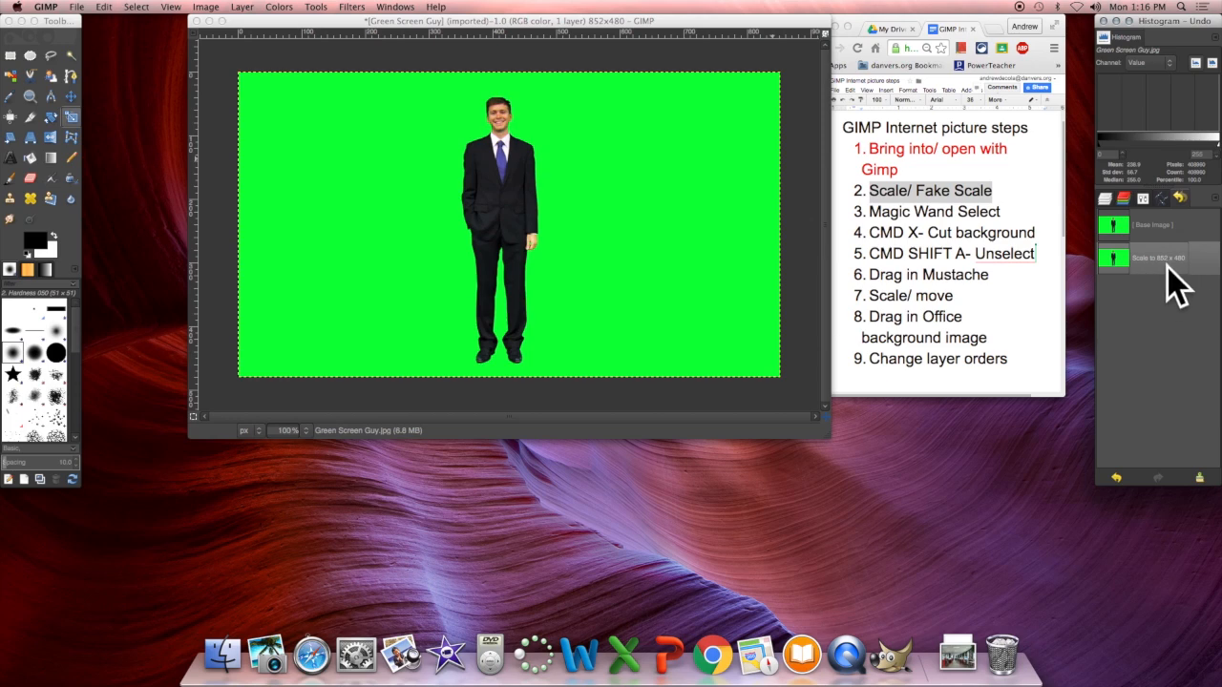
pyautogui.click(1105, 198)
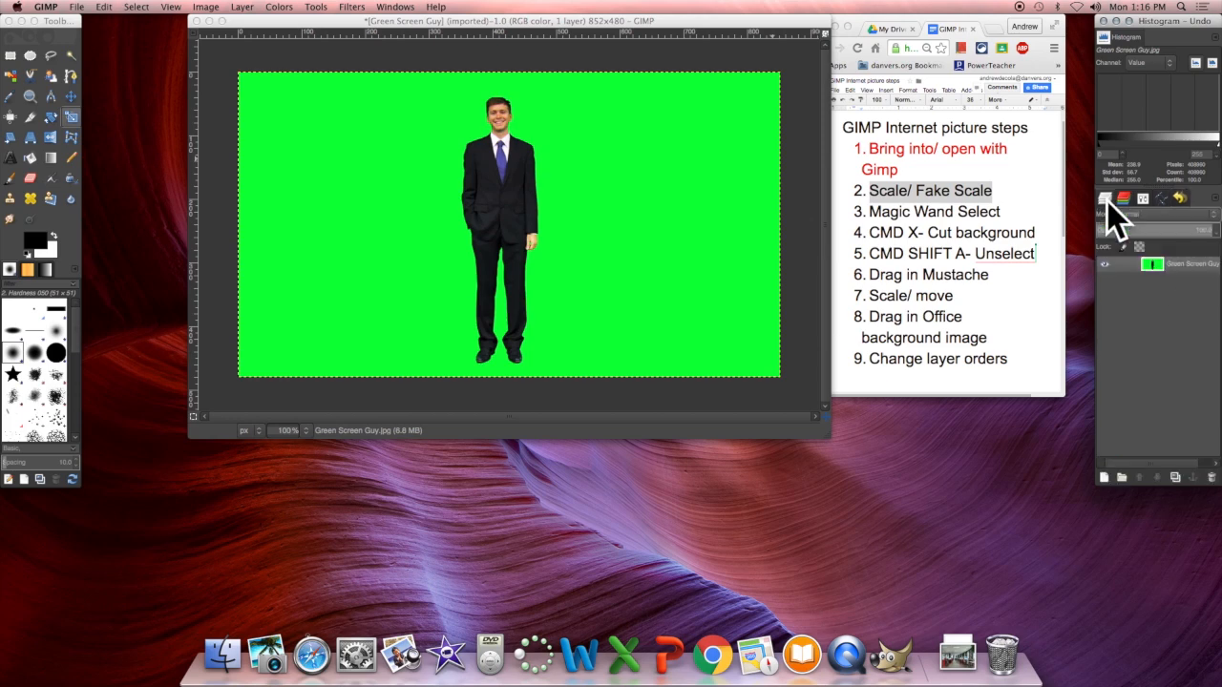
# Extend item 3 of the steps document in Chrome to read "Magic Wand Select The Green".
pyautogui.click(908, 204)
pyautogui.click(863, 212)
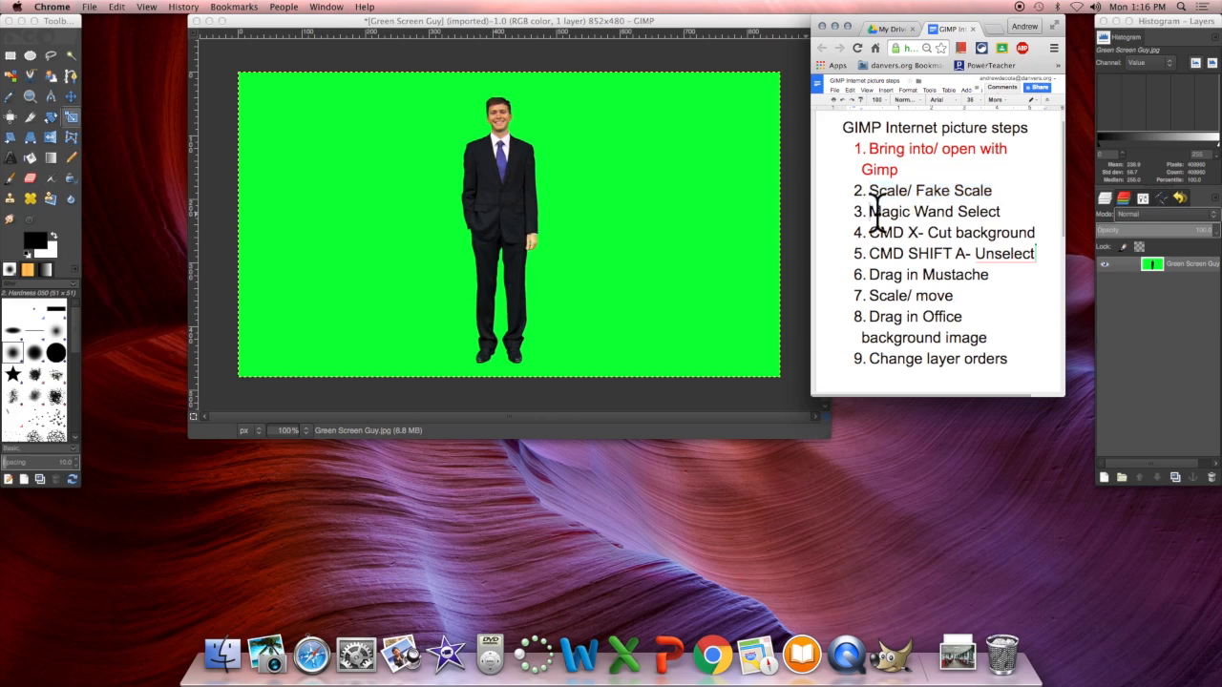
pyautogui.moveTo(877, 216); pyautogui.dragTo(1012, 211)
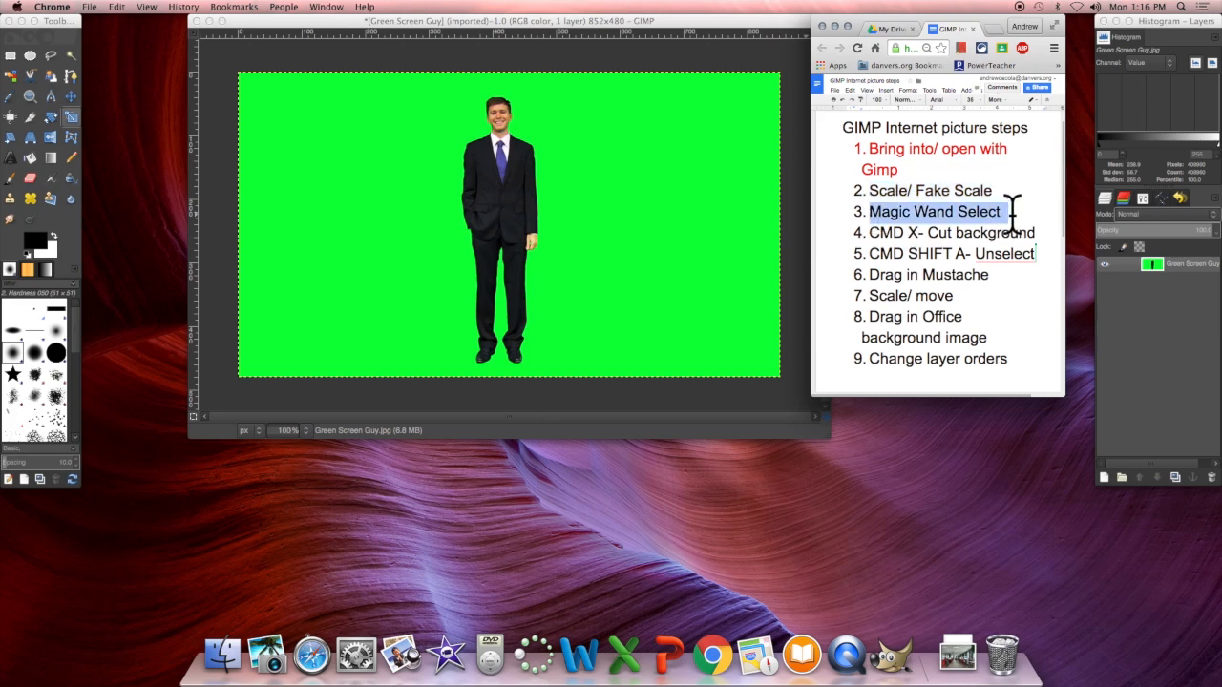
pyautogui.click(1012, 212)
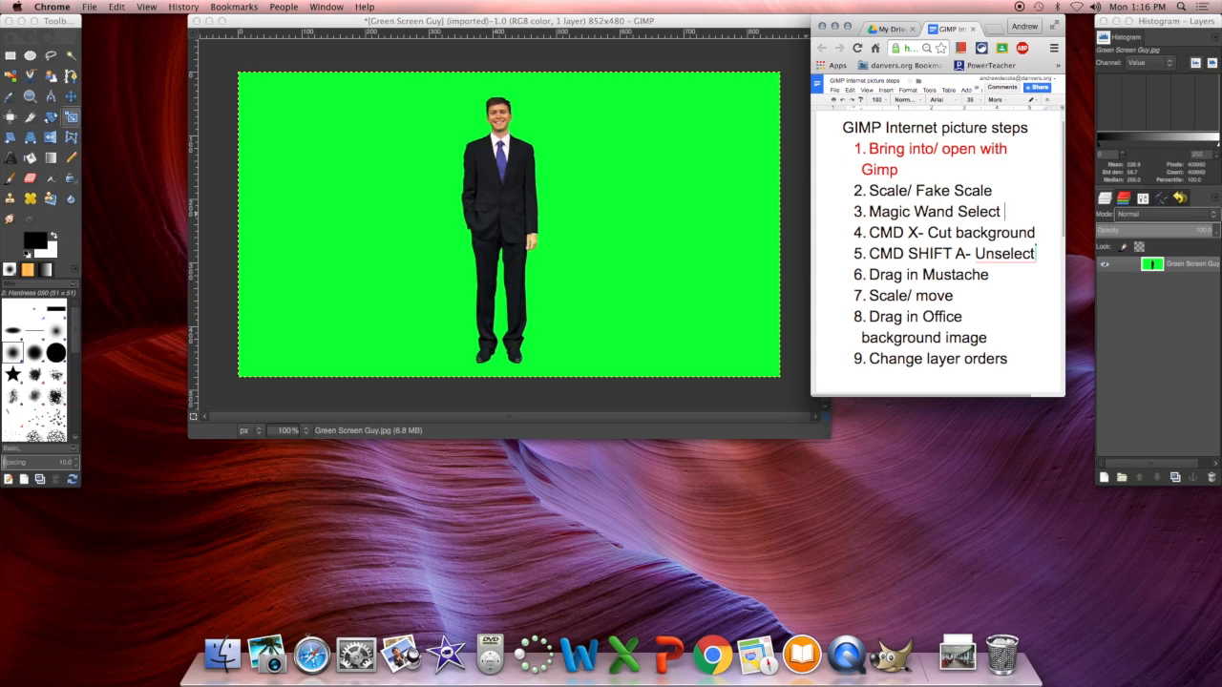
pyautogui.write('The Green')
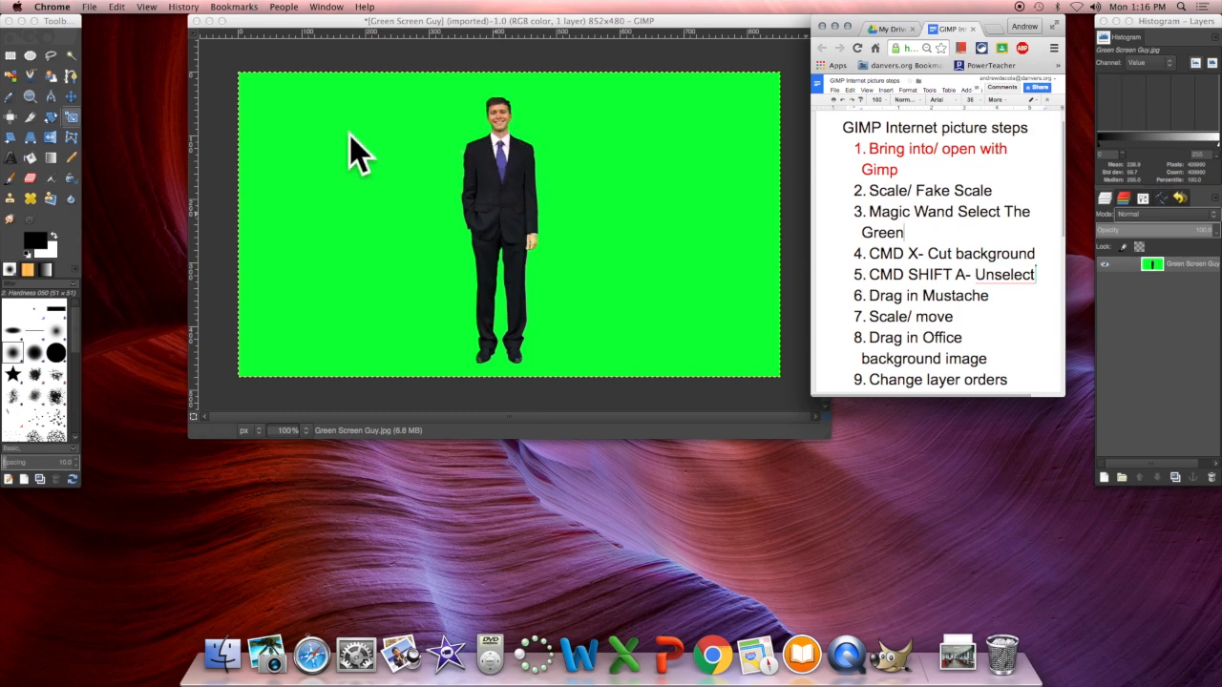
# Select the green background around the man in the GIMP image with the Fuzzy Select tool.
pyautogui.click(61, 51)
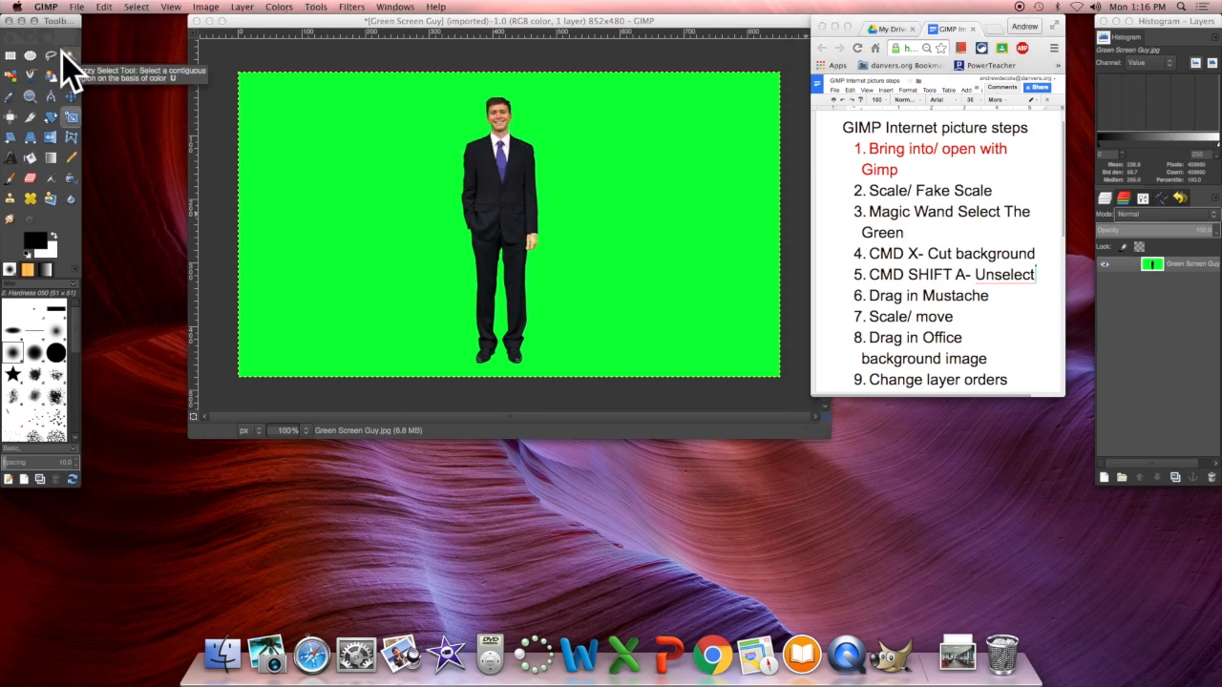
pyautogui.click(67, 55)
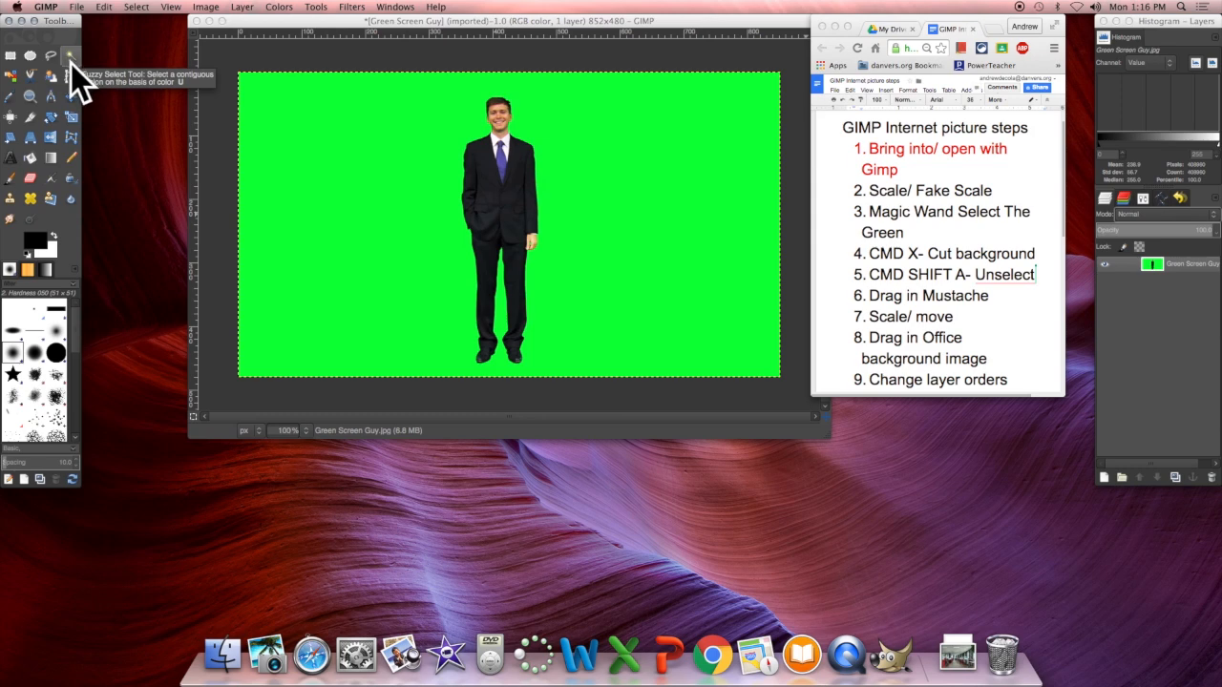
pyautogui.click(386, 185)
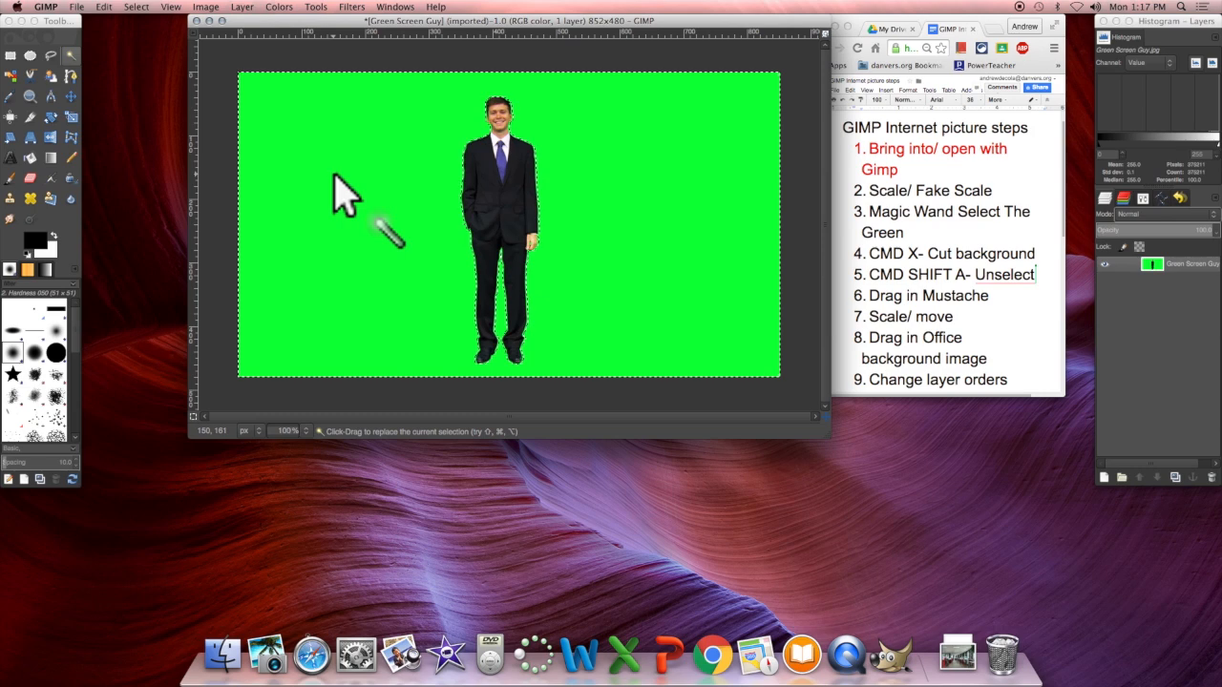
# Highlight "CMD X- Cut background" in the steps document and cut the selected green background out of the GIMP image.
pyautogui.click(944, 243)
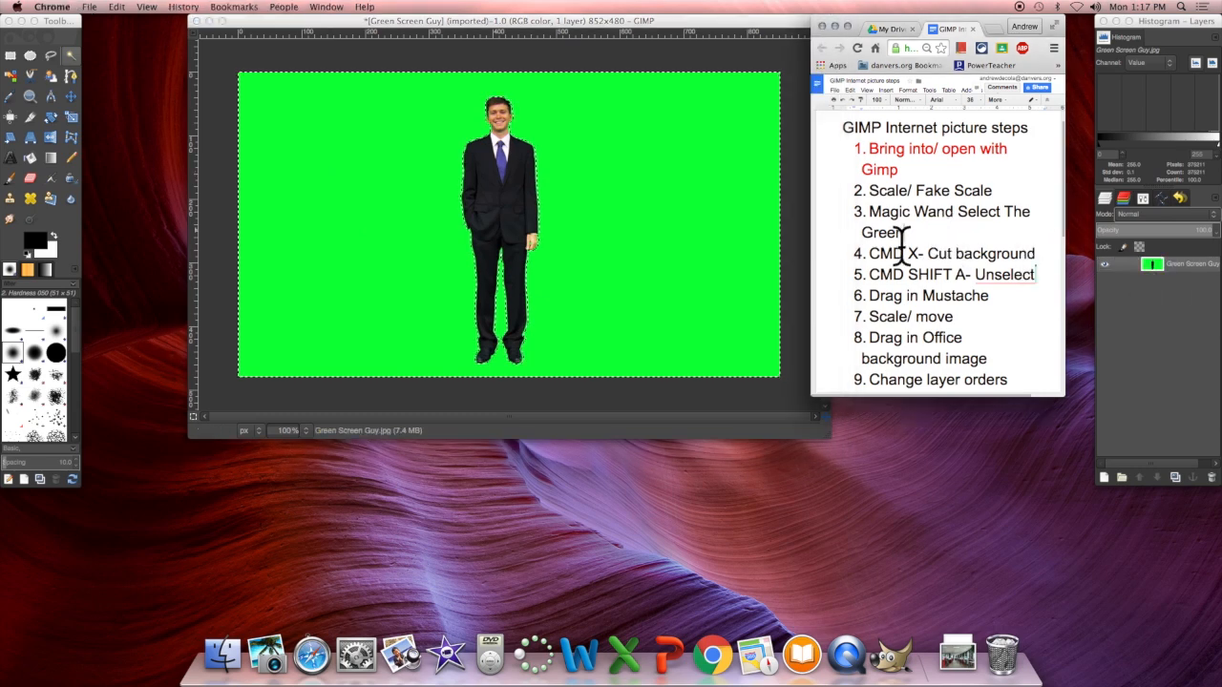
pyautogui.moveTo(869, 253); pyautogui.dragTo(1037, 253)
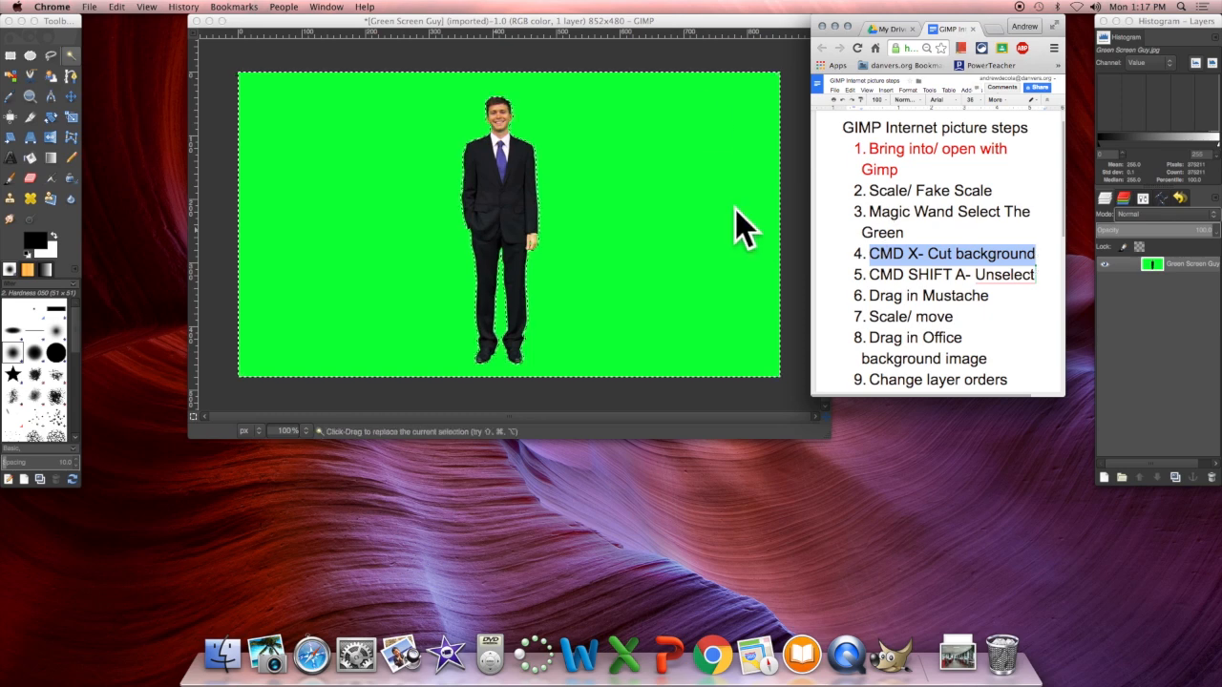
pyautogui.click(672, 23)
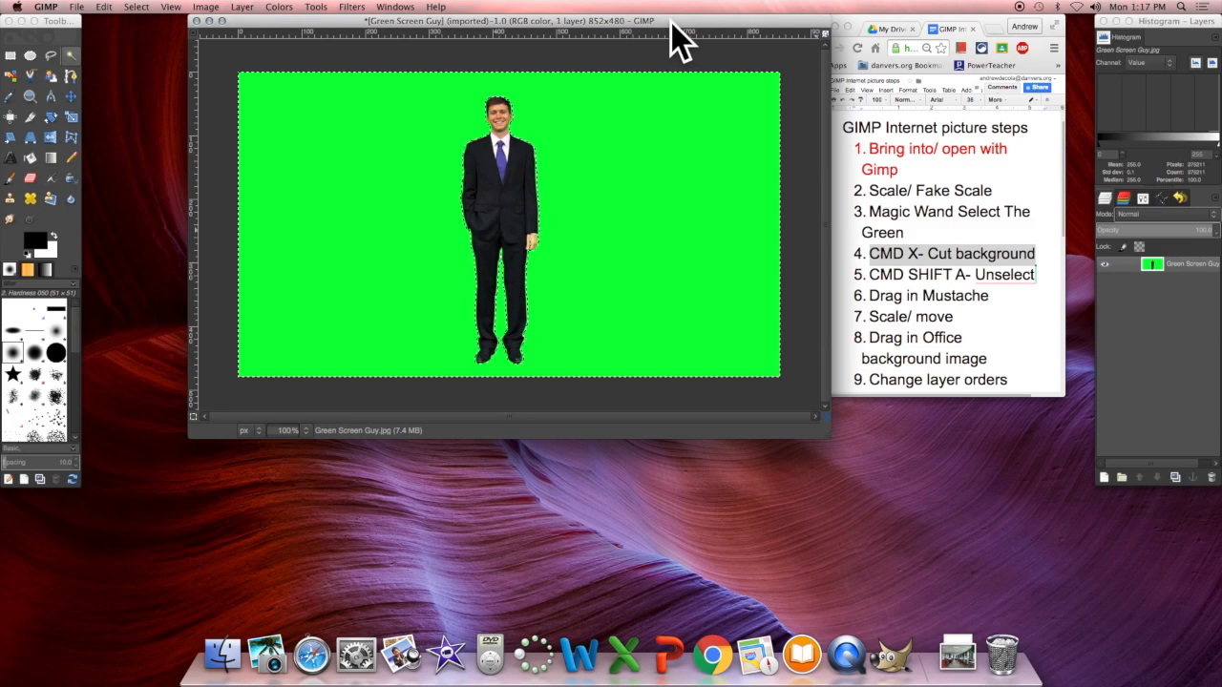
pyautogui.press('super+x')
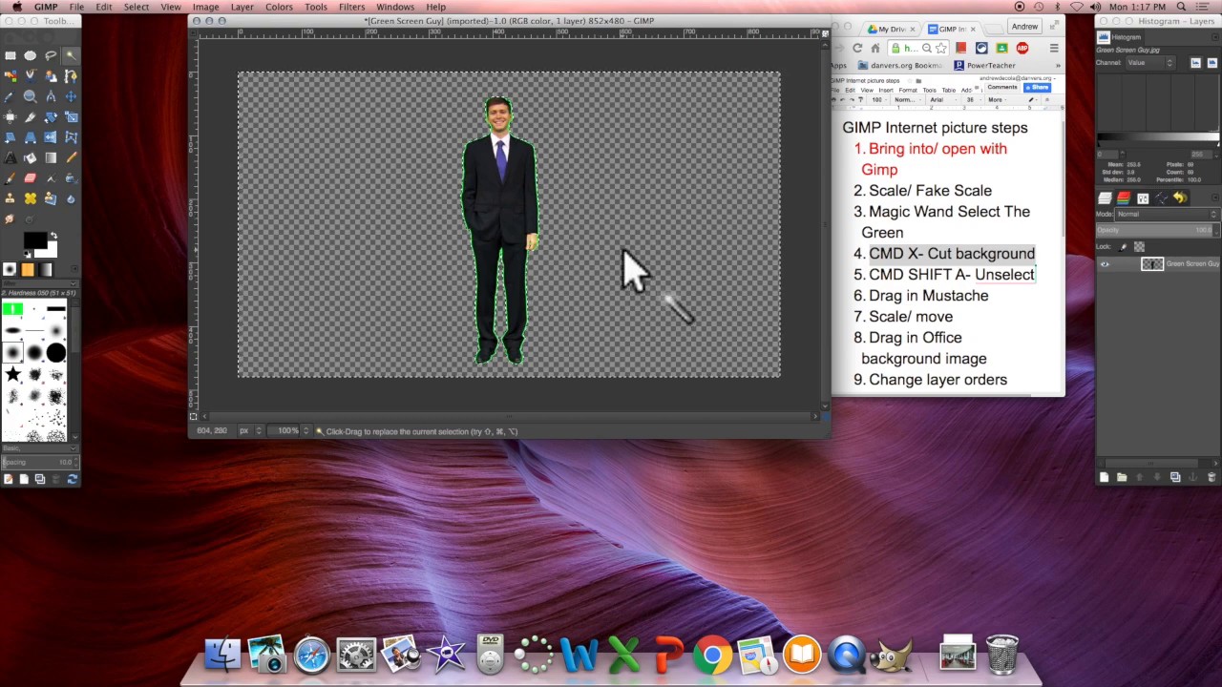
# Highlight "CMD SHIFT A- Unselect" in the steps document and move the GIMP image window clear of the document.
pyautogui.click(869, 272)
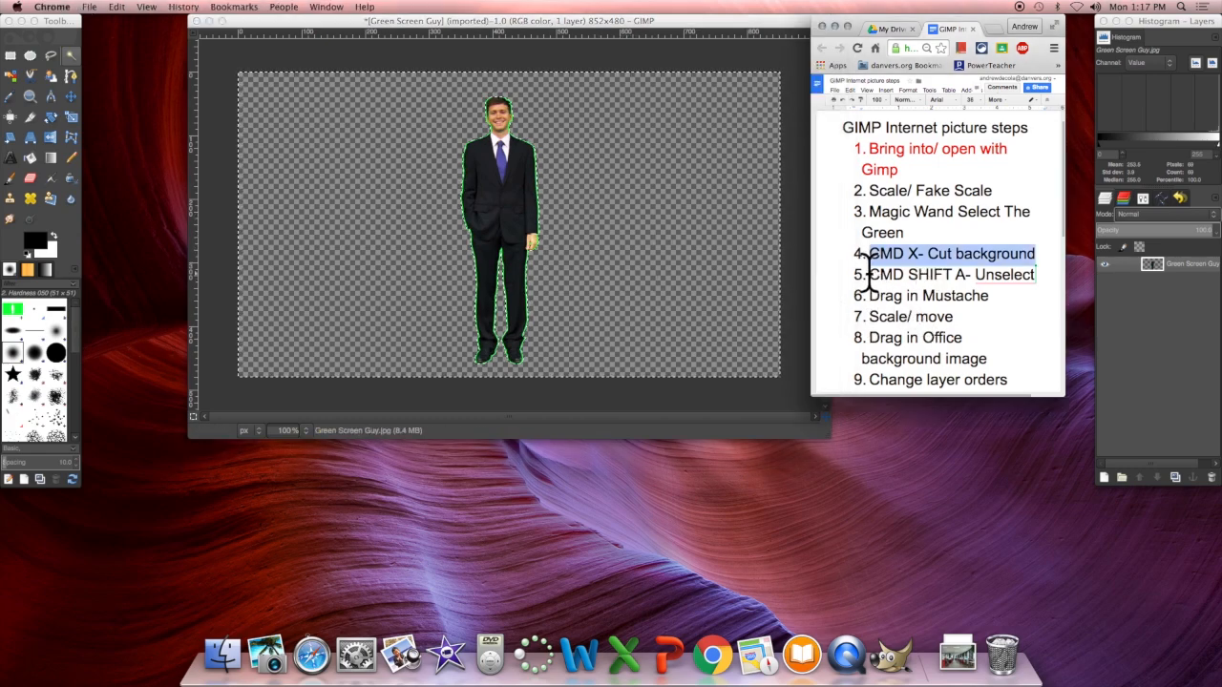
pyautogui.click(869, 272)
pyautogui.moveTo(869, 274); pyautogui.dragTo(1037, 277)
pyautogui.click(655, 27)
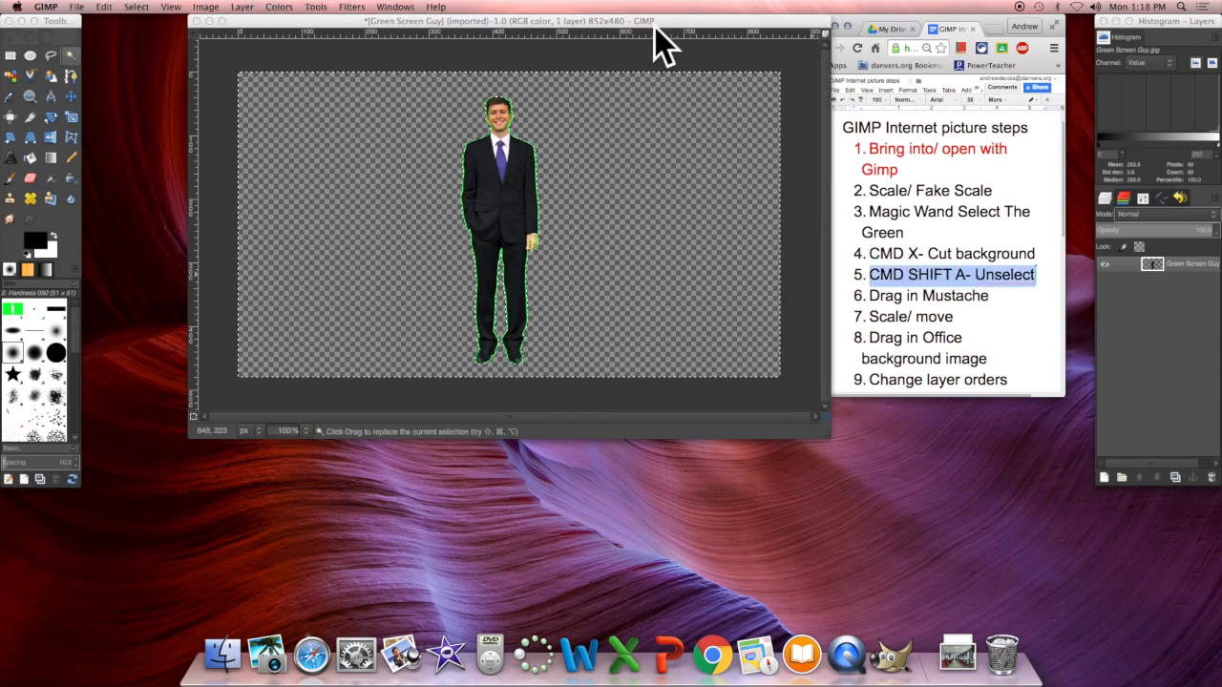
pyautogui.moveTo(654, 28); pyautogui.dragTo(592, 21)
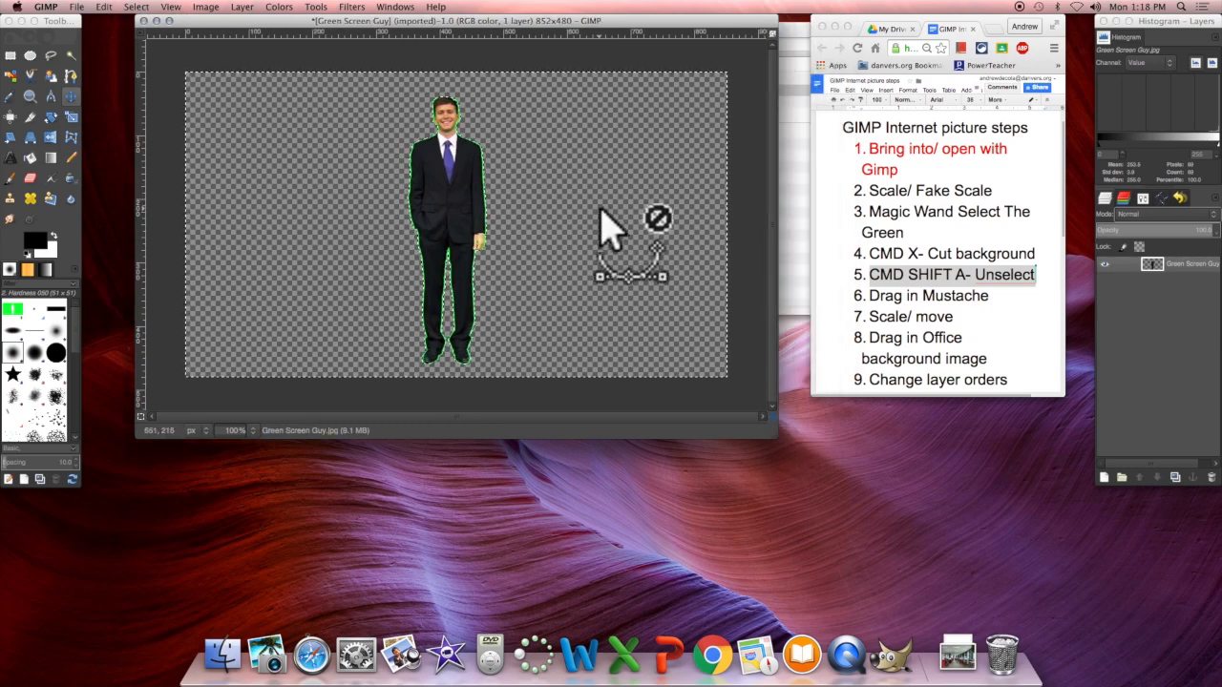
pyautogui.click(878, 277)
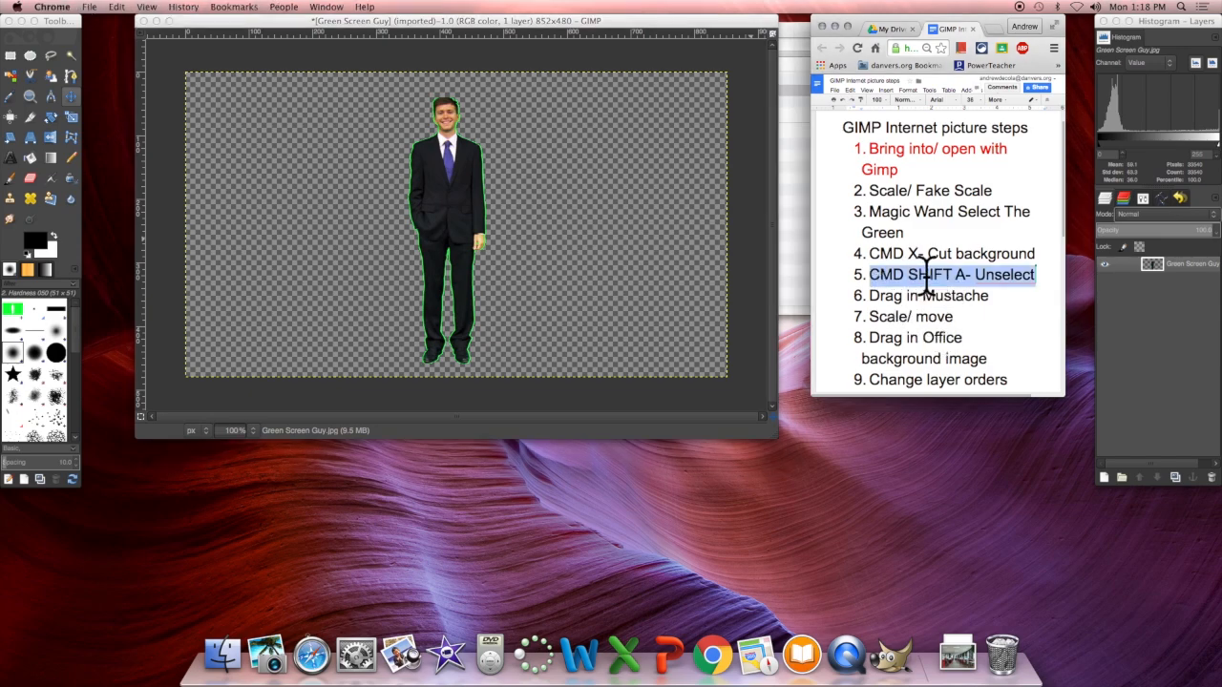
pyautogui.click(545, 28)
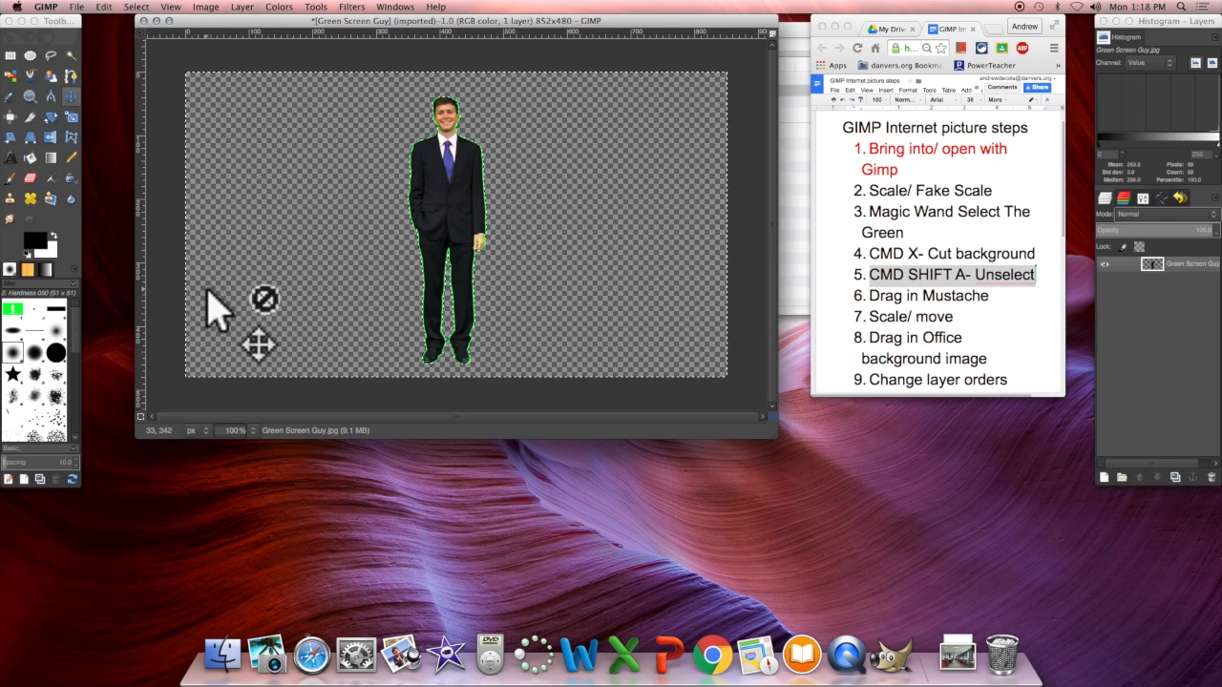
# Try erasing across the man with the Eraser tool while the background is selected, and clear the selection.
pyautogui.click(35, 181)
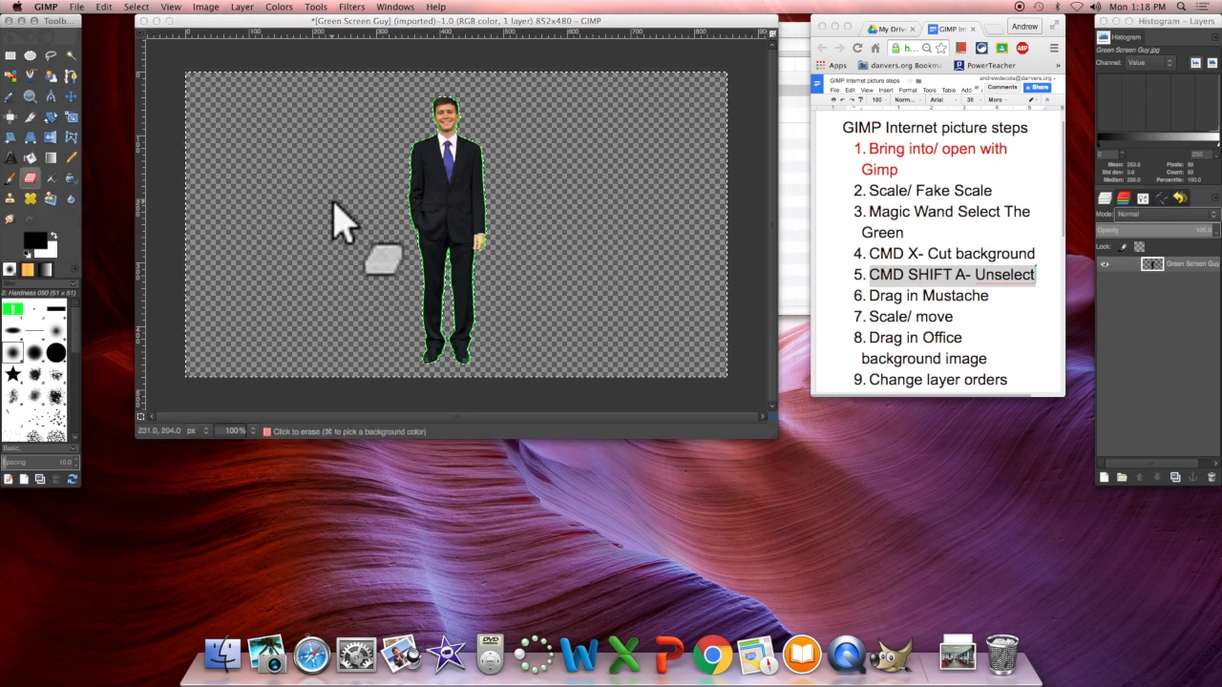
pyautogui.moveTo(369, 160)
pyautogui.mouseDown()
pyautogui.moveTo(507, 97)
pyautogui.moveTo(366, 154)
pyautogui.moveTo(508, 119)
pyautogui.moveTo(434, 140)
pyautogui.moveTo(354, 265)
pyautogui.moveTo(394, 332)
pyautogui.moveTo(525, 302)
pyautogui.mouseUp()
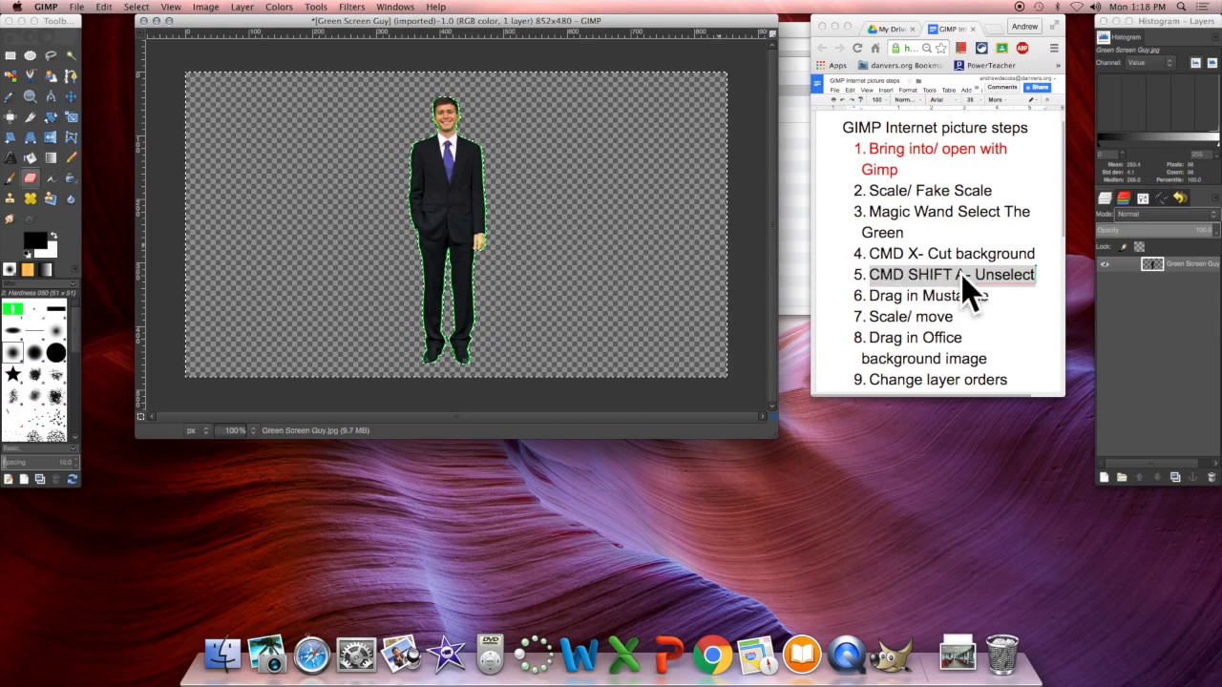
pyautogui.press('shift+super+a')
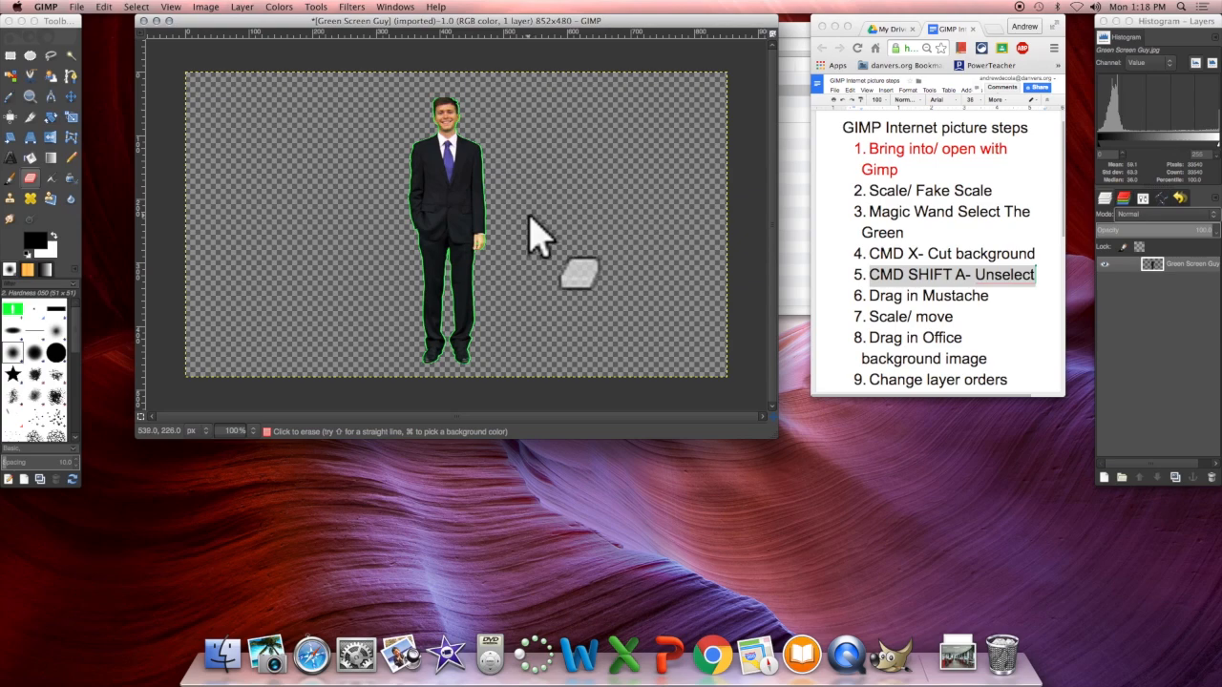
# Try erasing strokes across the man's face and jacket, and undo them.
pyautogui.moveTo(482, 155); pyautogui.dragTo(456, 180)
pyautogui.moveTo(389, 229)
pyautogui.mouseDown()
pyautogui.moveTo(454, 113)
pyautogui.moveTo(538, 134)
pyautogui.moveTo(351, 214)
pyautogui.moveTo(485, 224)
pyautogui.mouseUp()
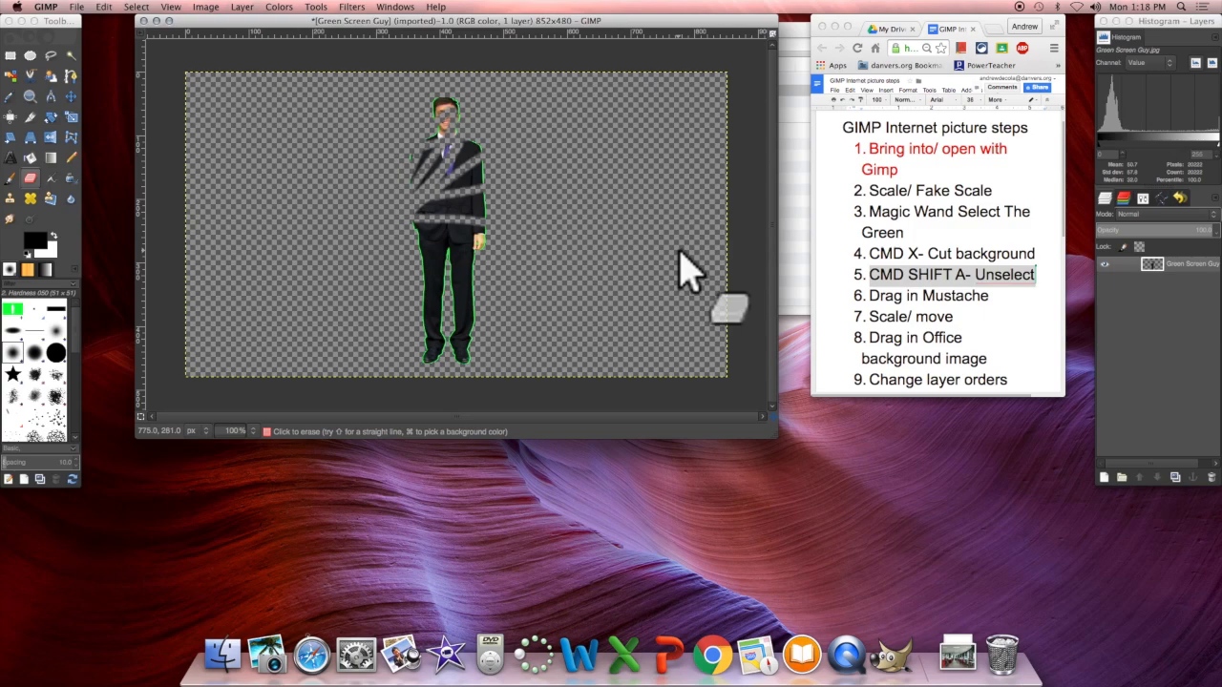
pyautogui.press('super+z')
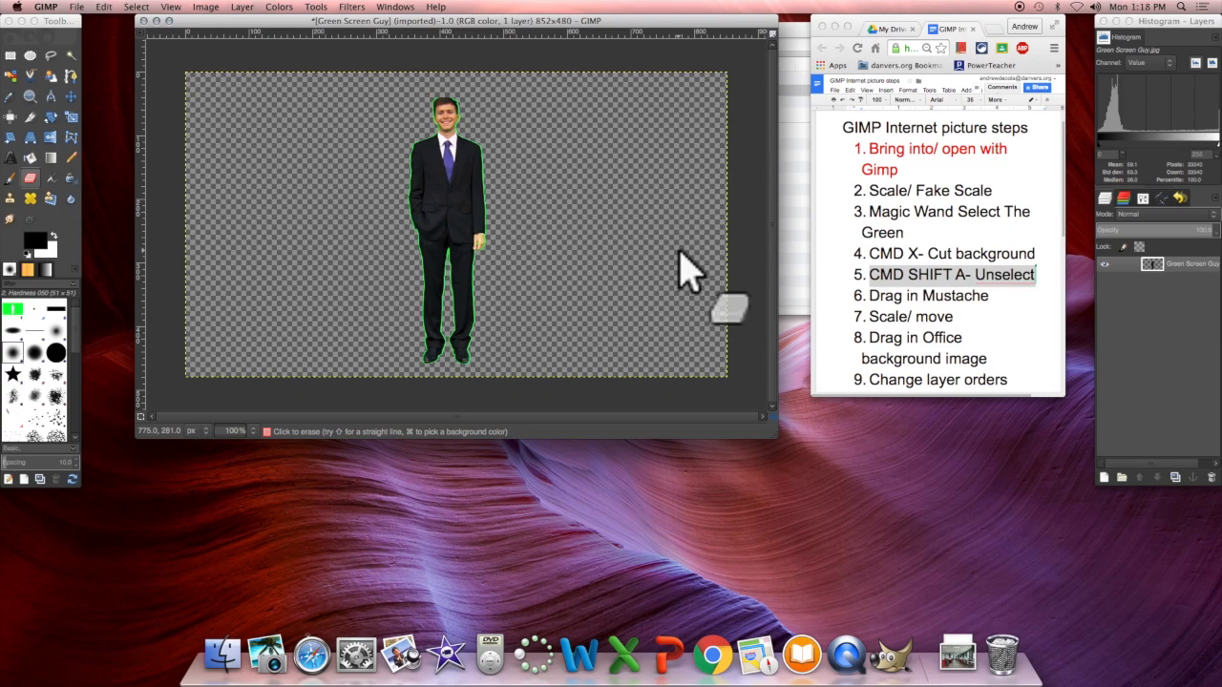
# Add a new item reading "CMD SHIFT S- save" after "CMD SHIFT A- Unselect" in the steps document in Chrome.
pyautogui.click(1007, 285)
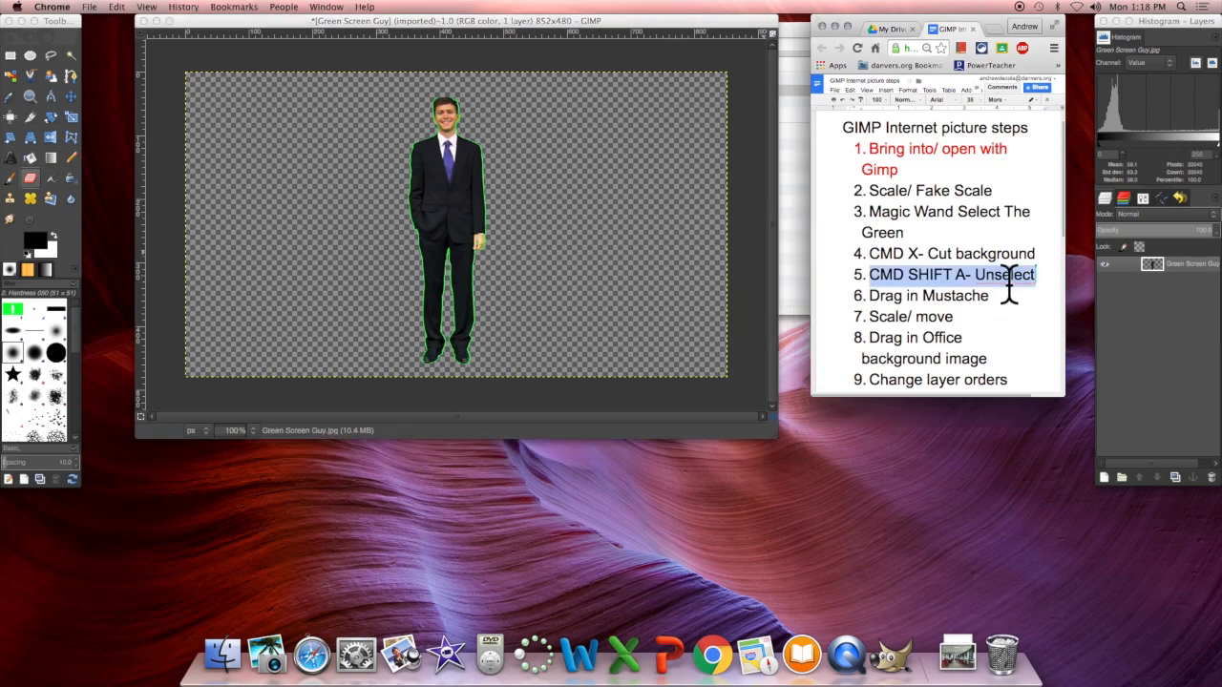
pyautogui.click(1038, 274)
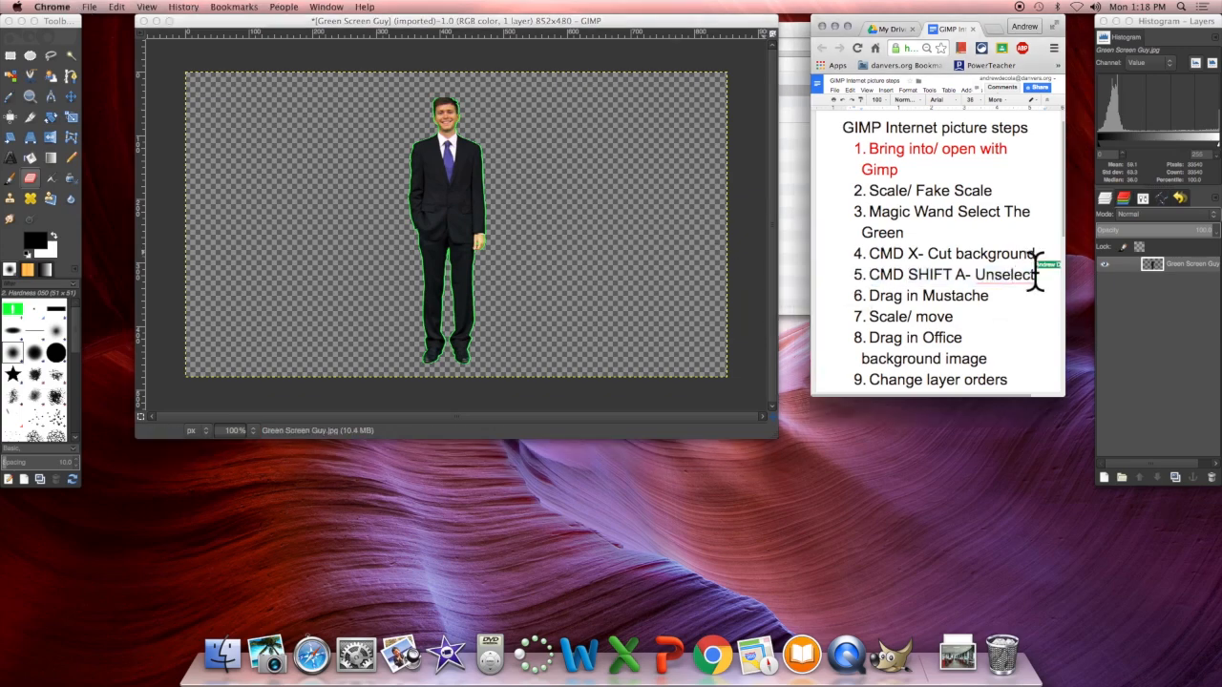
pyautogui.press('Return')
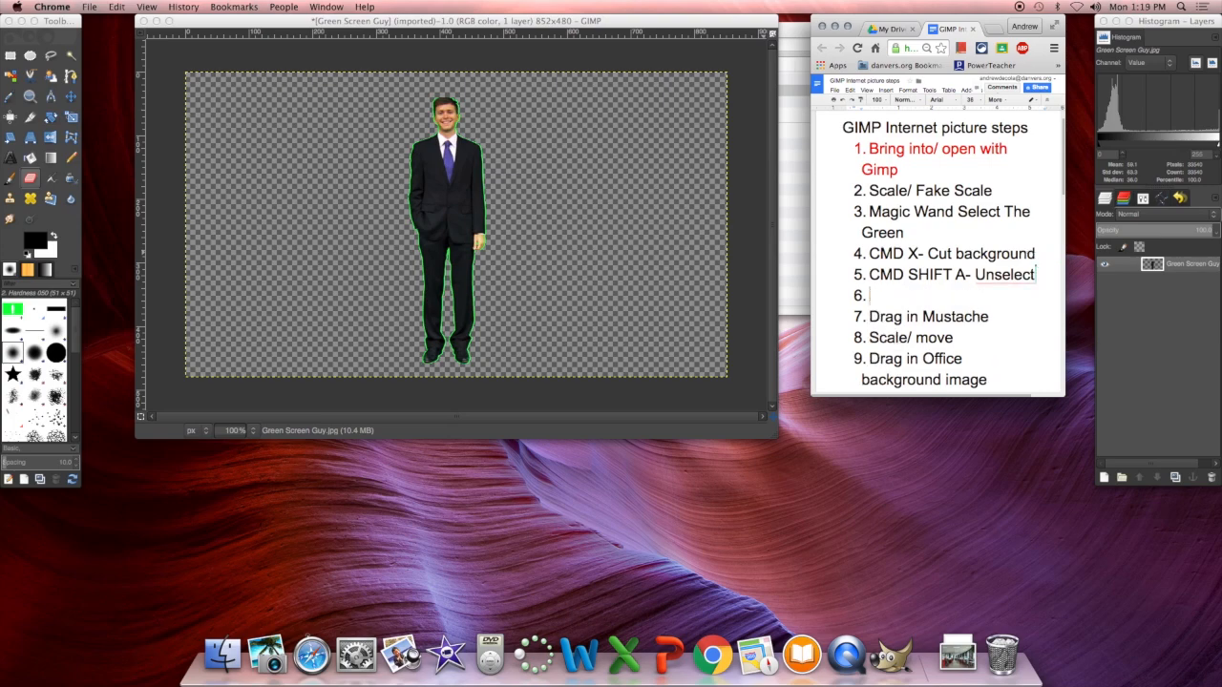
pyautogui.write('CMD SHIFT S- save')
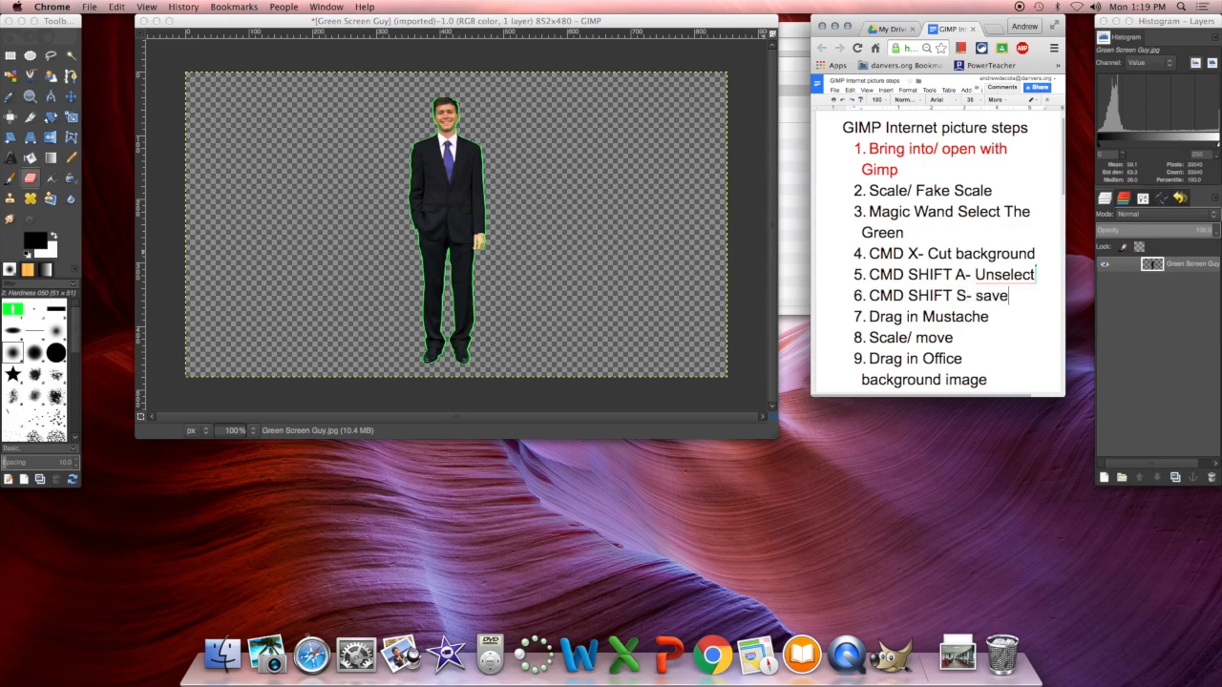
pyautogui.click(535, 19)
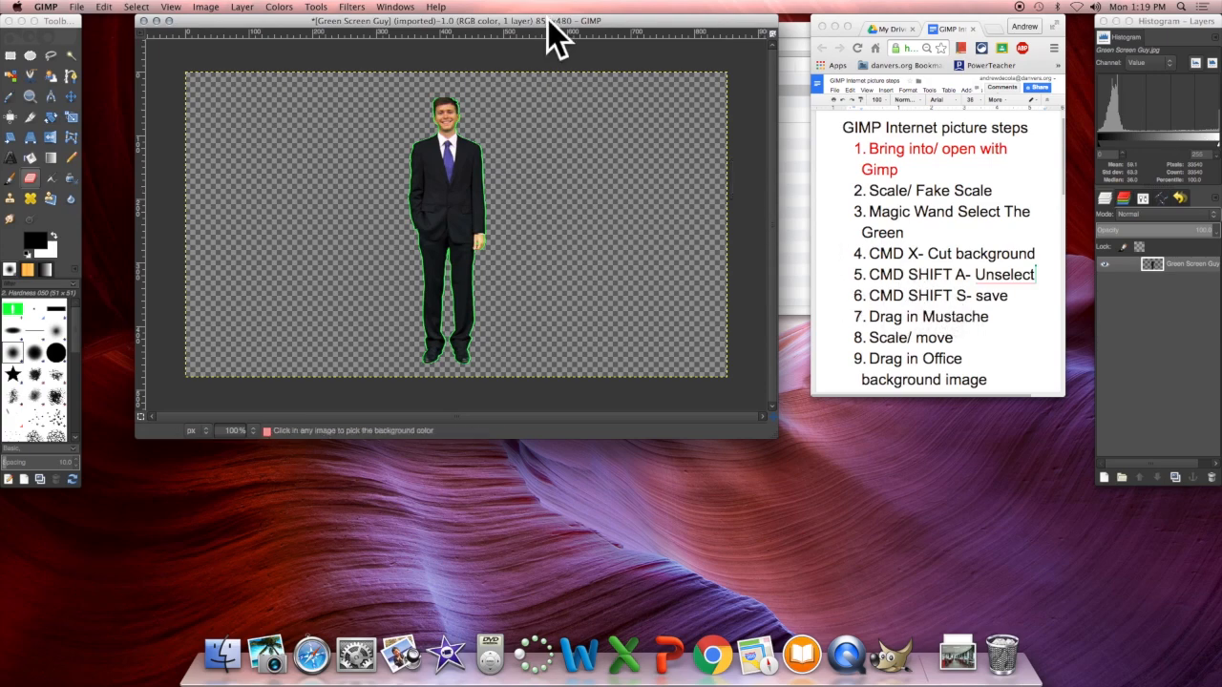
pyautogui.press('super+shift+s')
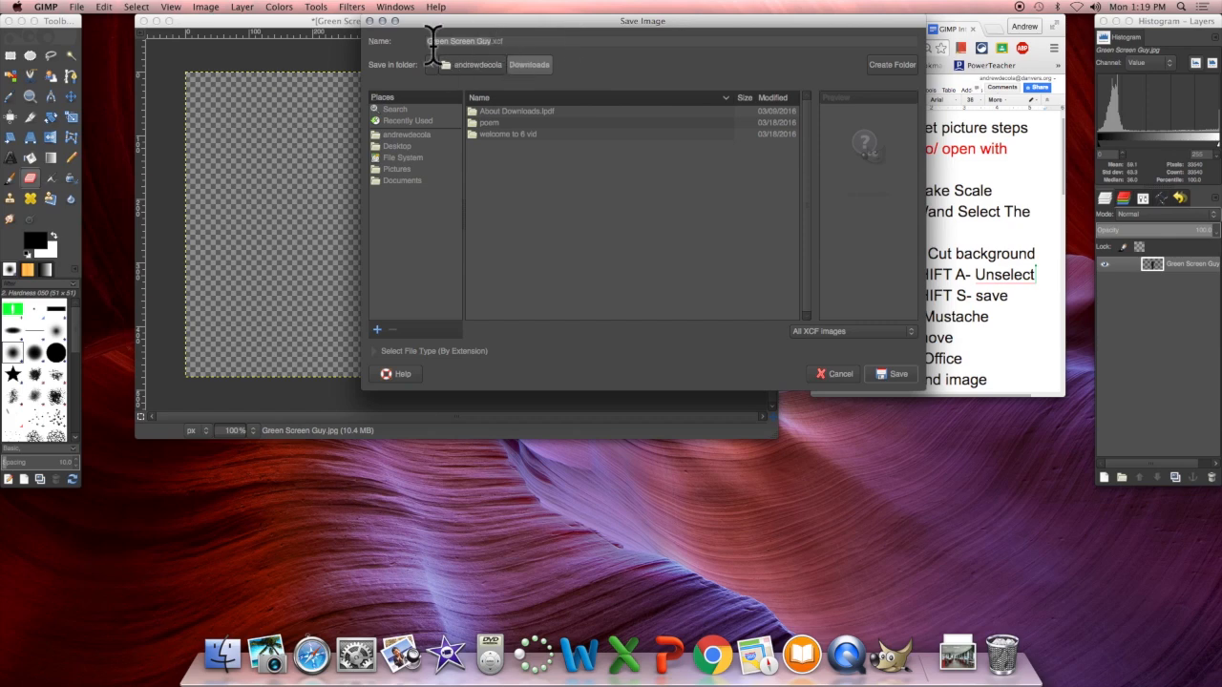
pyautogui.click(510, 42)
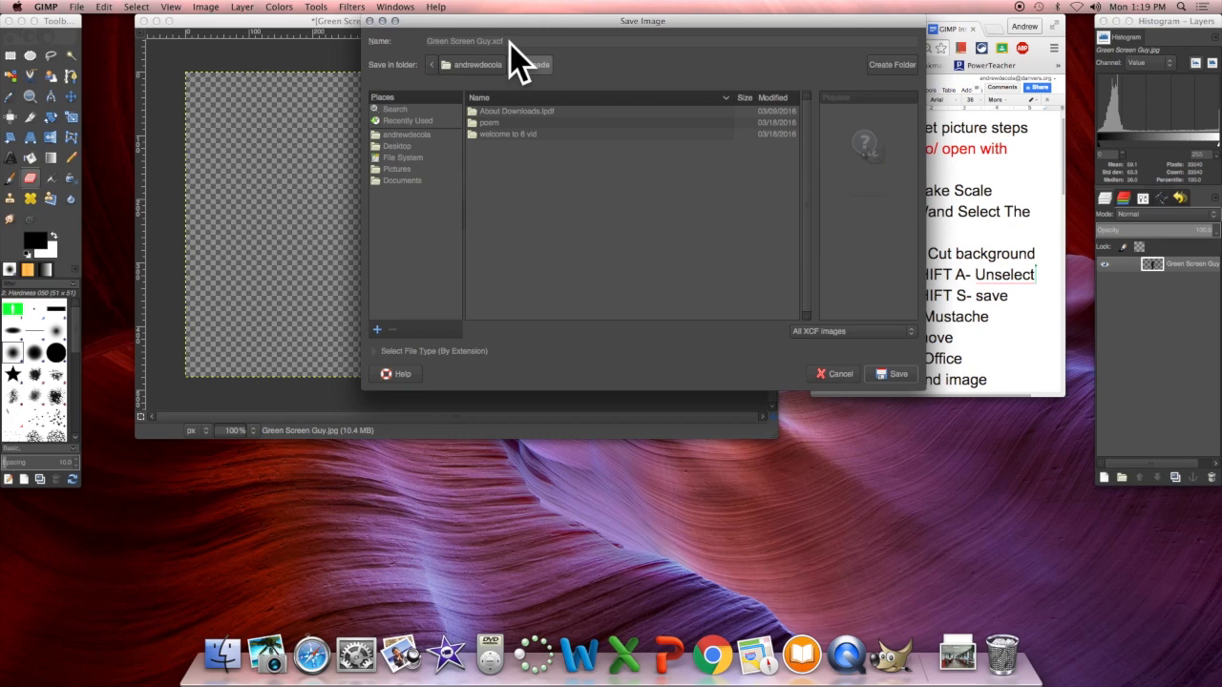
pyautogui.click(402, 171)
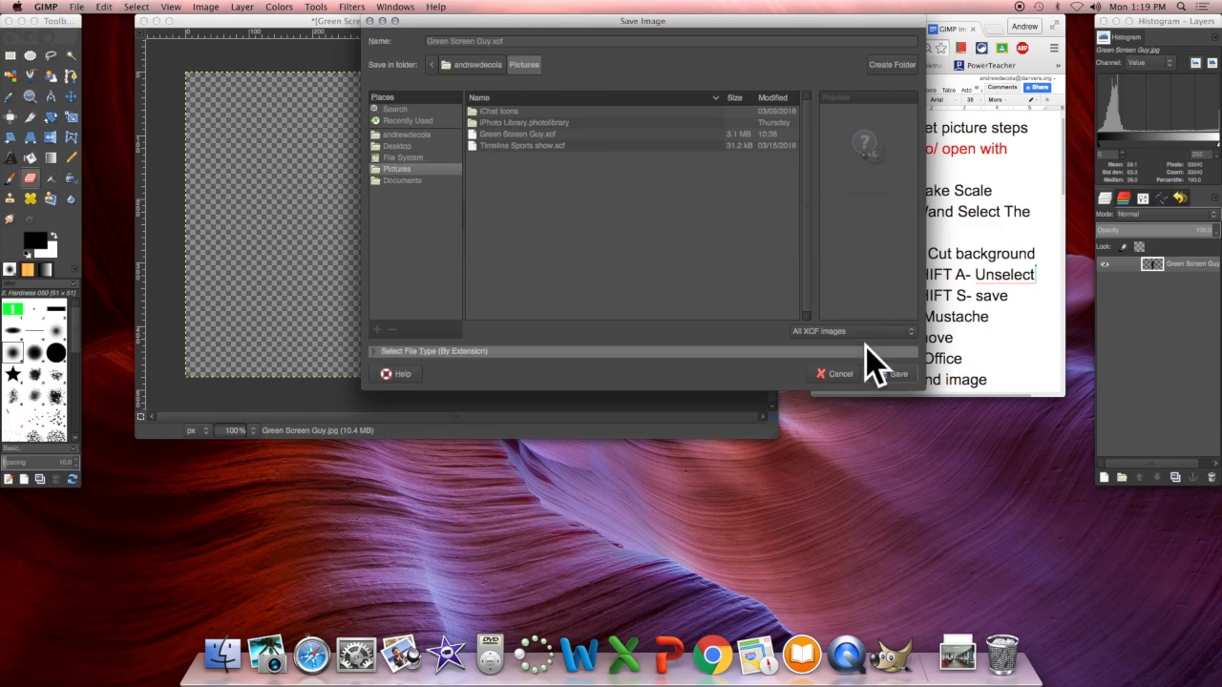
pyautogui.click(835, 374)
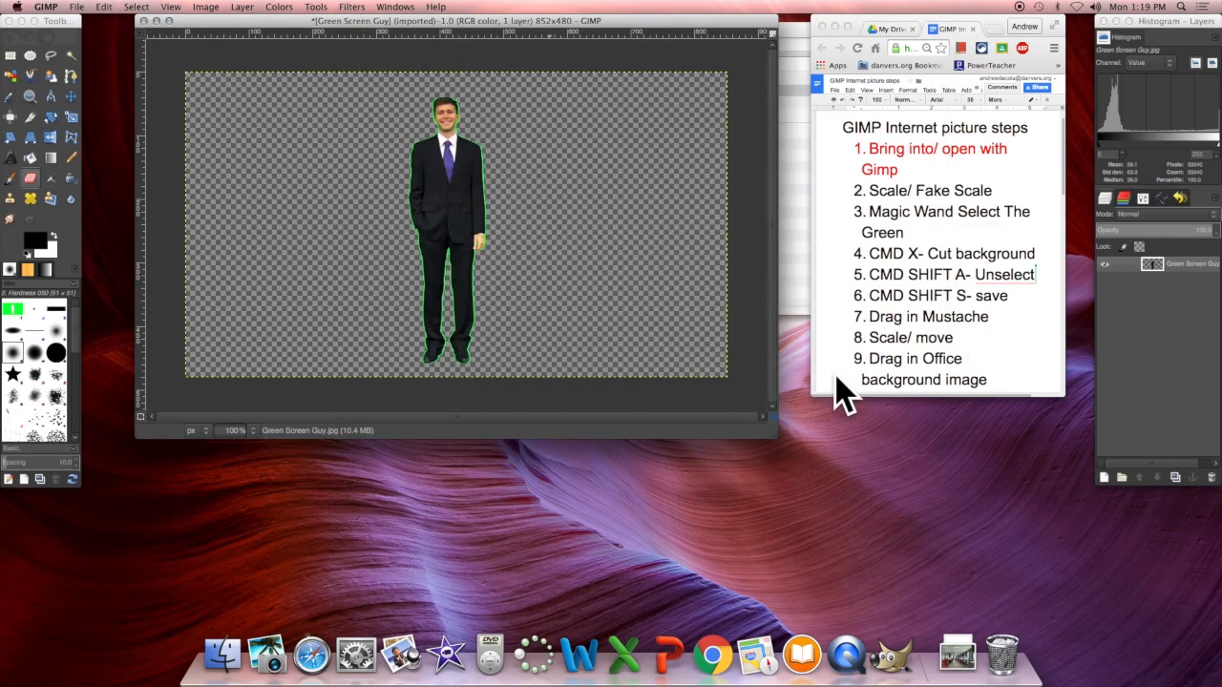
# Highlight "Drag in Mustache" in the steps document and return to the GIMP image.
pyautogui.moveTo(485, 28); pyautogui.dragTo(497, 24)
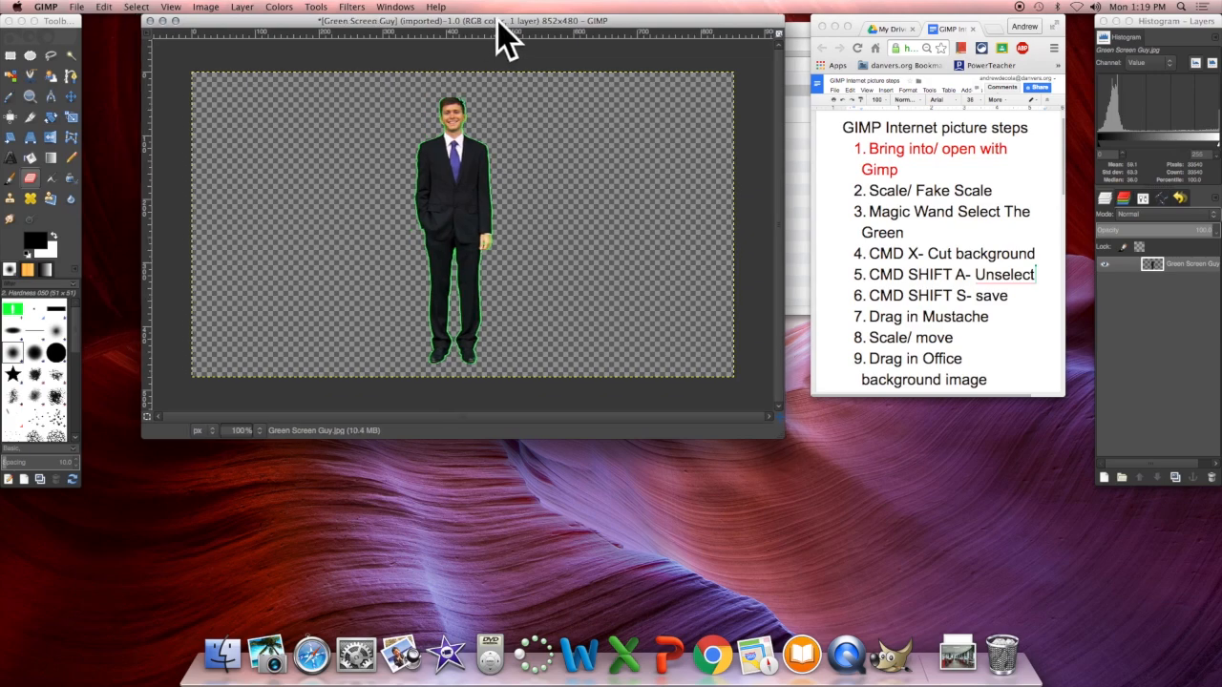
pyautogui.click(868, 315)
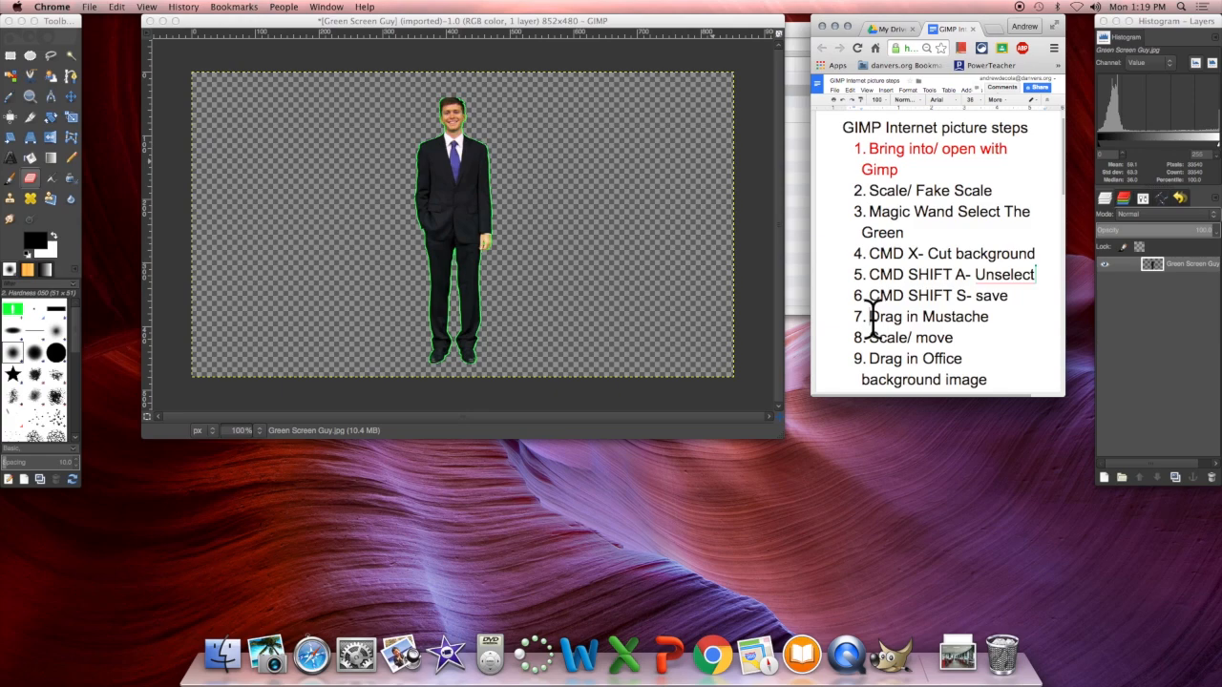
pyautogui.moveTo(870, 315); pyautogui.dragTo(987, 317)
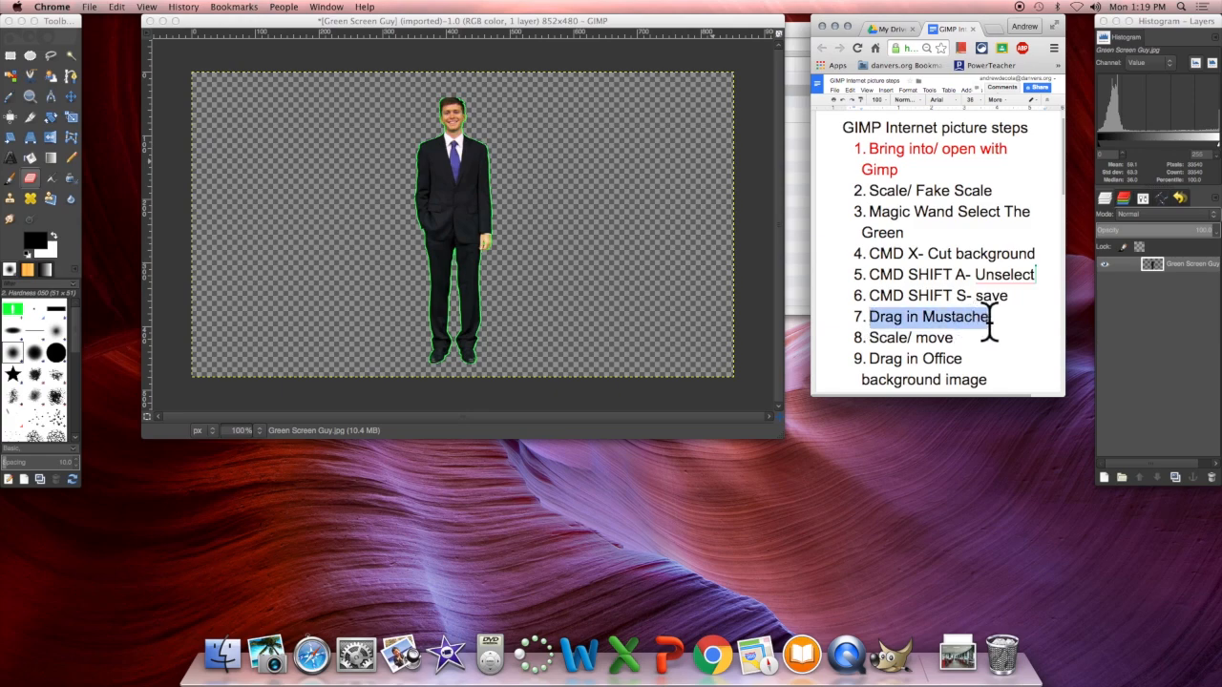
pyautogui.click(664, 32)
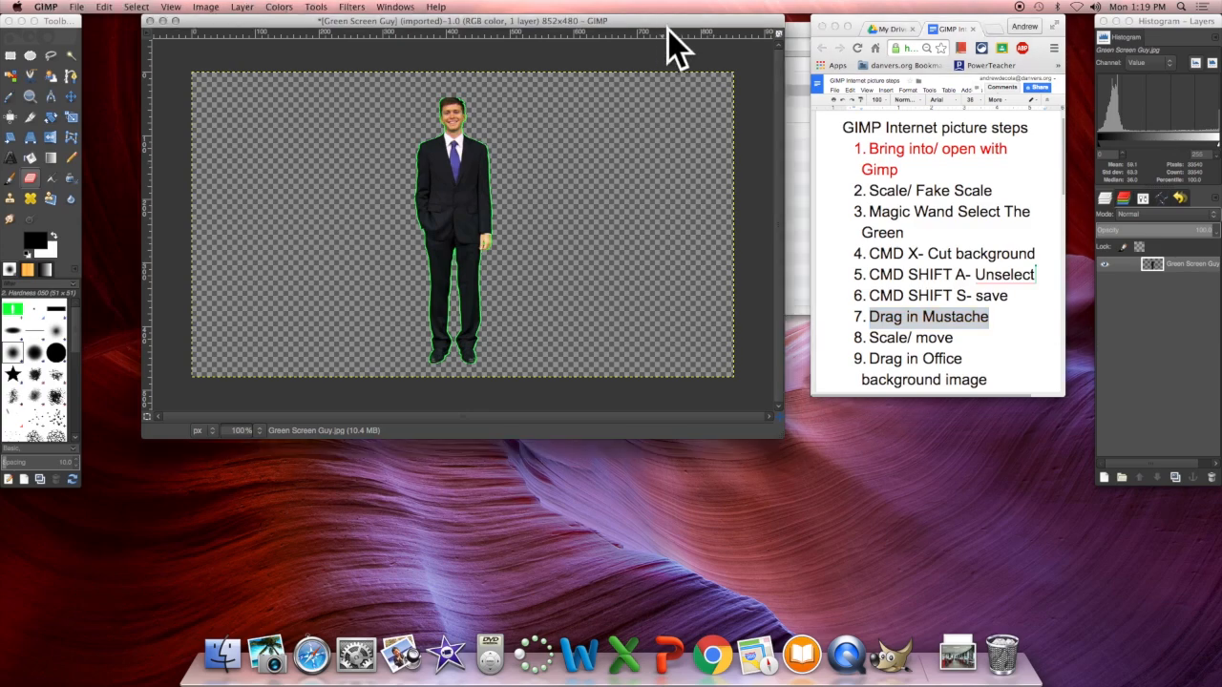
# Bring mustache.png from the Downloads folder in Finder into the GIMP image as a new layer.
pyautogui.click(787, 31)
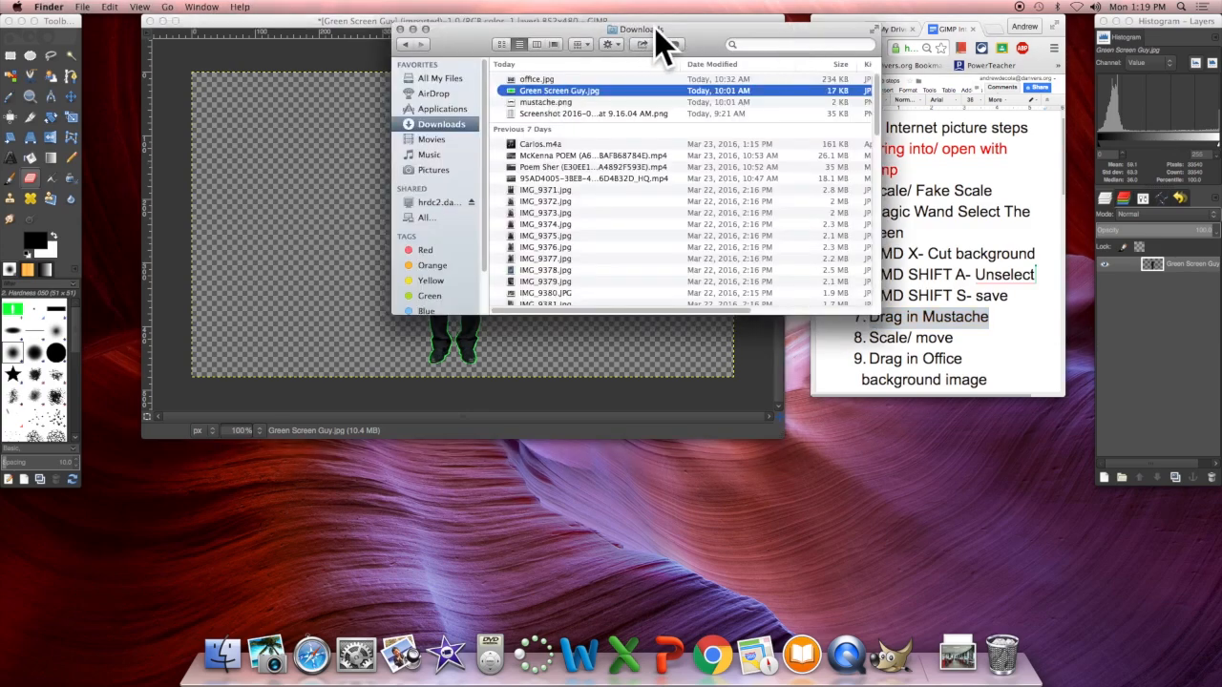
pyautogui.moveTo(655, 28); pyautogui.dragTo(897, 33)
pyautogui.click(802, 107)
pyautogui.moveTo(803, 108); pyautogui.dragTo(479, 181)
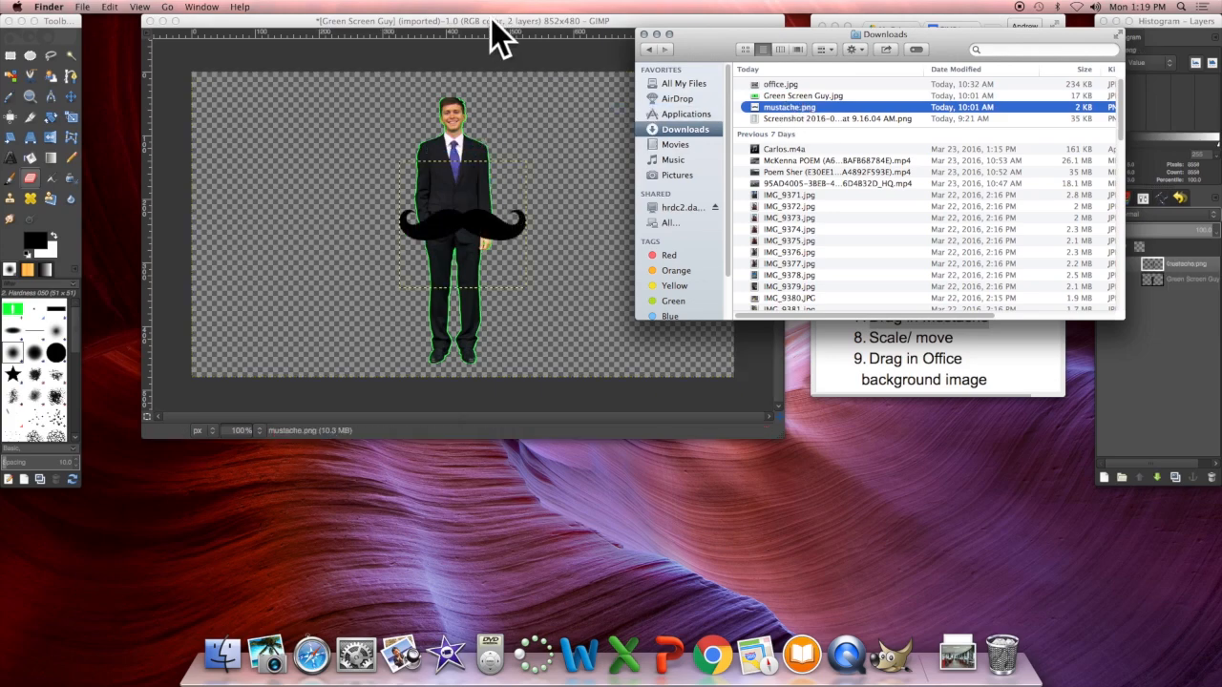
pyautogui.click(490, 21)
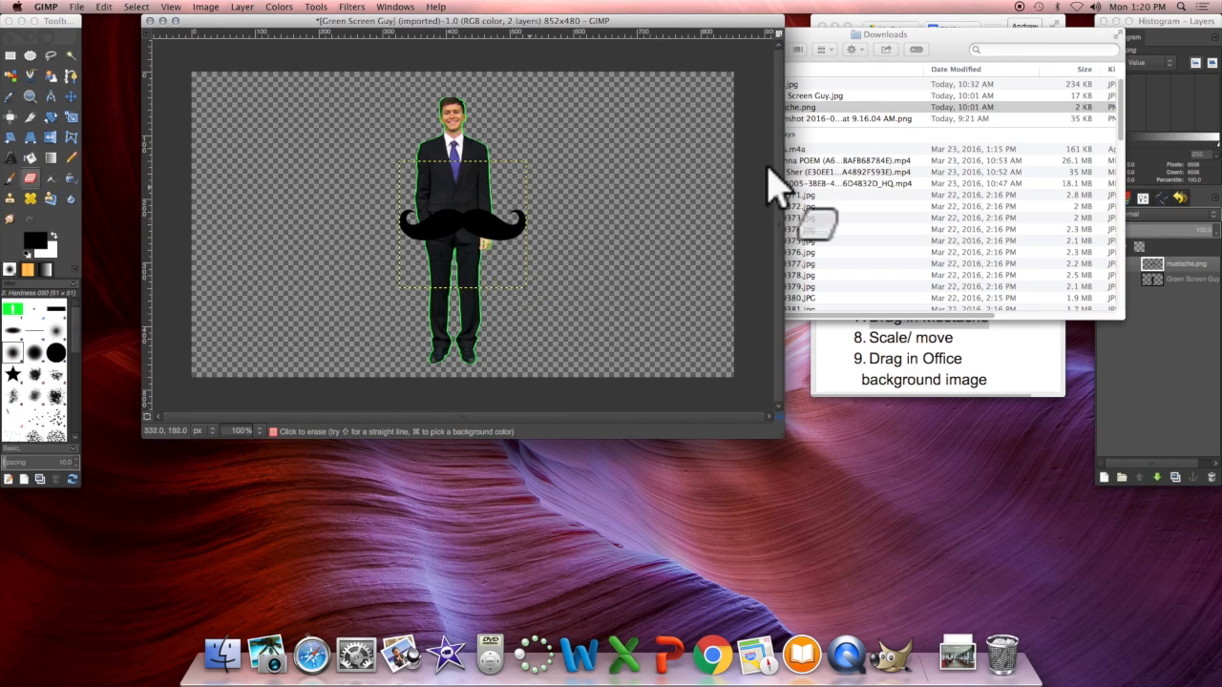
# Highlight "Scale/ move" in the steps document.
pyautogui.click(999, 21)
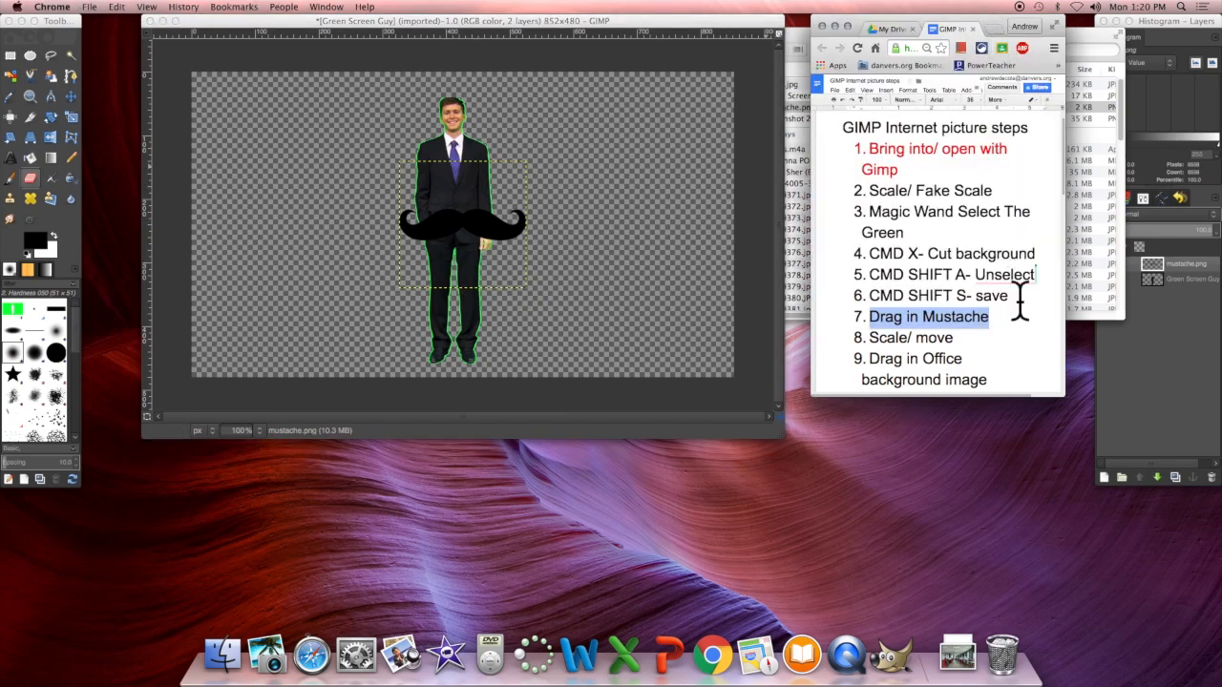
pyautogui.click(961, 338)
pyautogui.moveTo(961, 339); pyautogui.dragTo(869, 340)
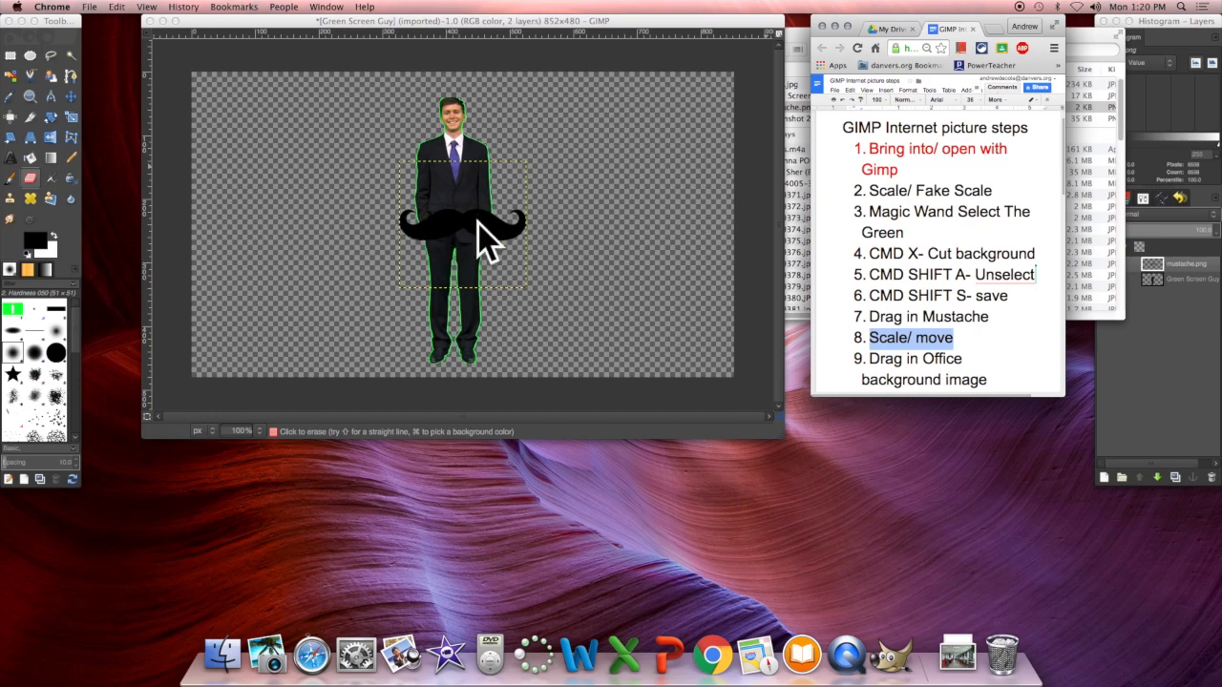
# Shrink the mustache layer with the Scale tool, place it over the man's upper lip, and apply the scale.
pyautogui.click(72, 116)
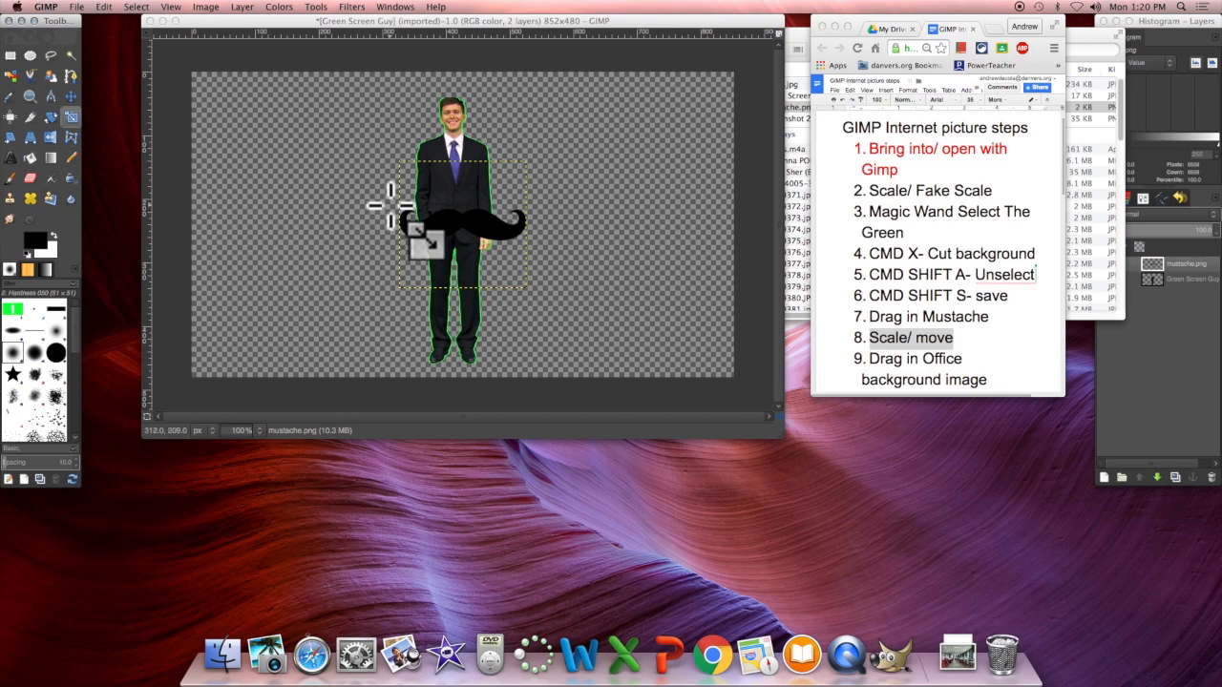
pyautogui.click(465, 222)
pyautogui.moveTo(465, 222); pyautogui.dragTo(425, 203)
pyautogui.moveTo(470, 250); pyautogui.dragTo(516, 262)
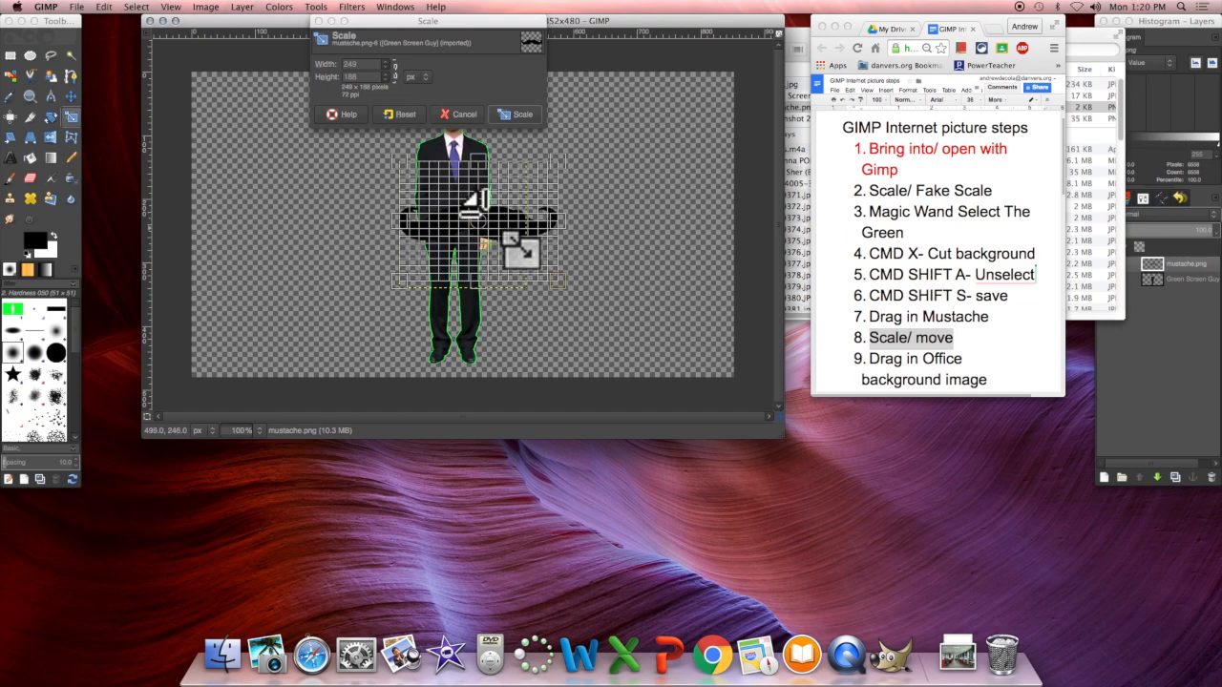
pyautogui.moveTo(397, 161); pyautogui.dragTo(541, 263)
pyautogui.moveTo(441, 17); pyautogui.dragTo(777, 30)
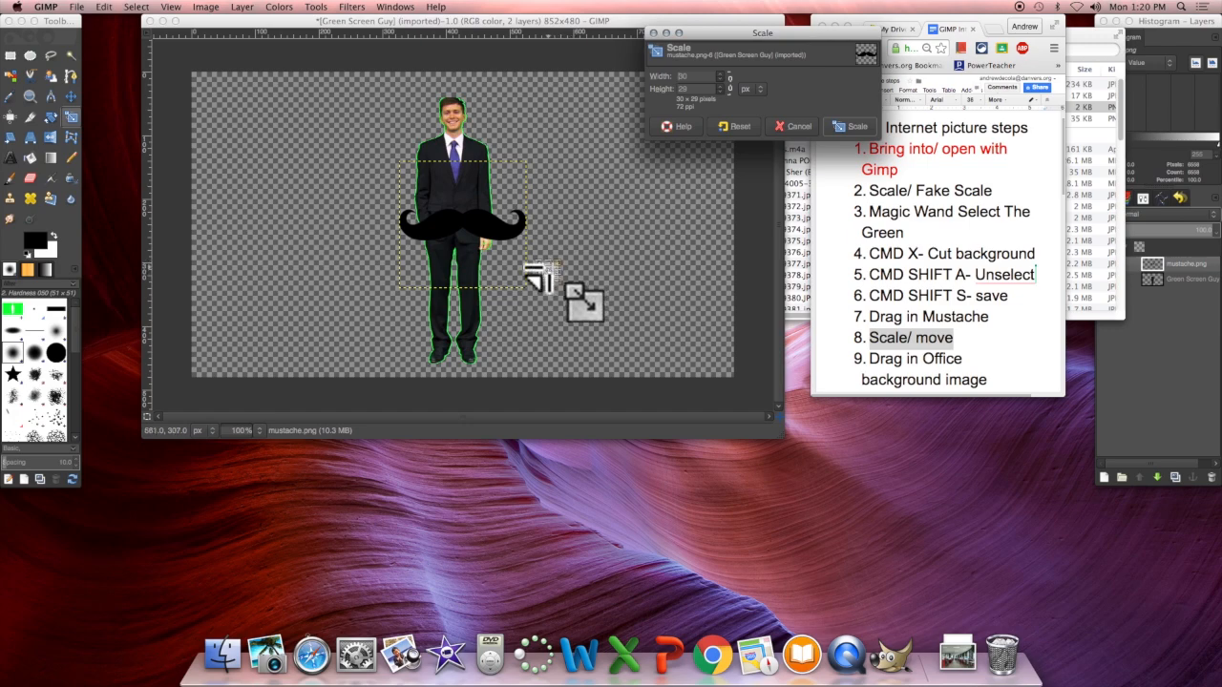
pyautogui.moveTo(540, 246); pyautogui.dragTo(447, 121)
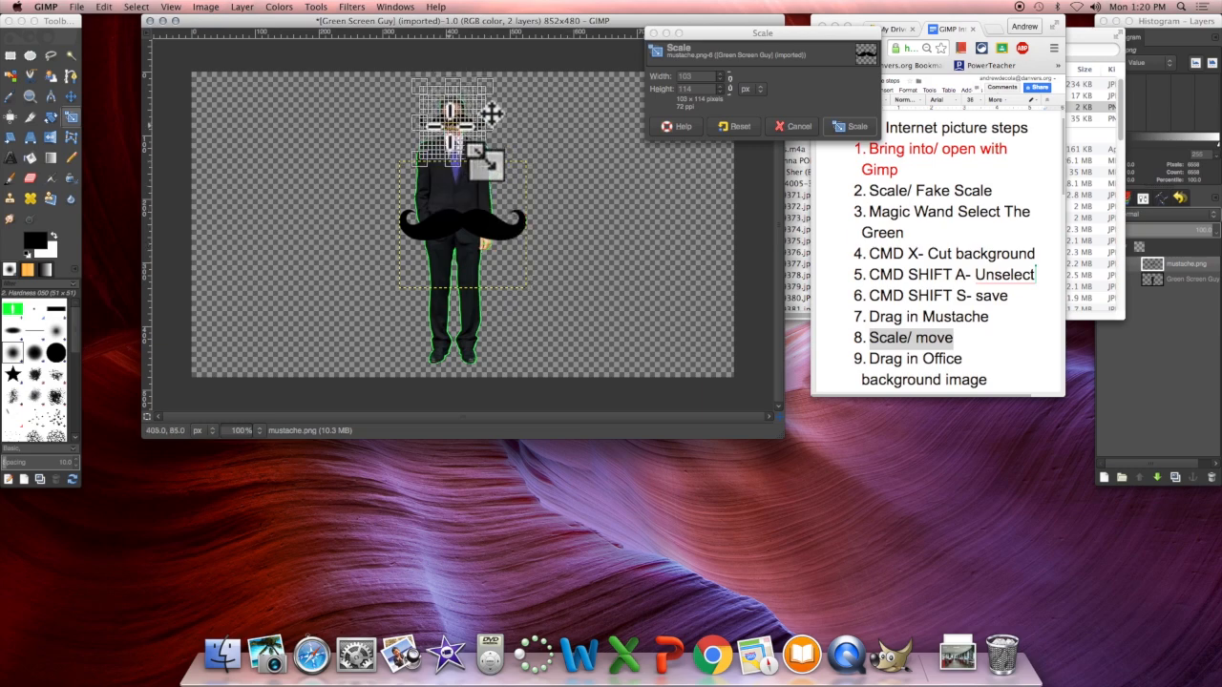
pyautogui.moveTo(422, 162); pyautogui.dragTo(457, 112)
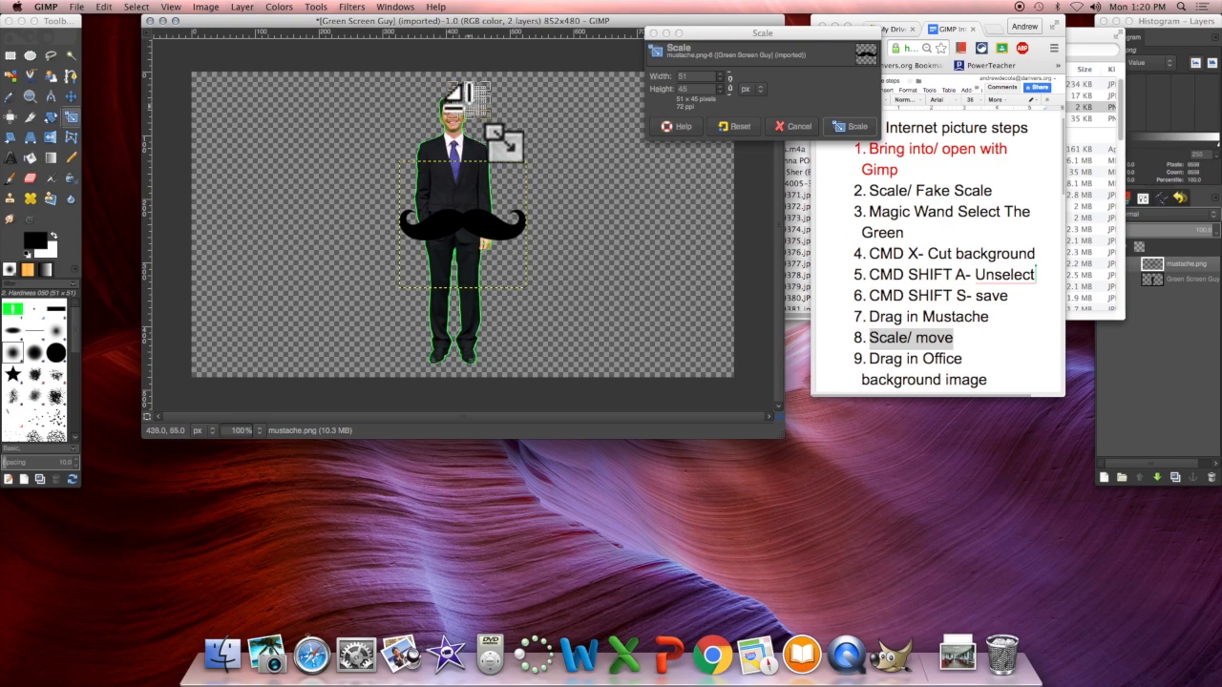
pyautogui.moveTo(447, 96); pyautogui.dragTo(493, 111)
pyautogui.click(853, 126)
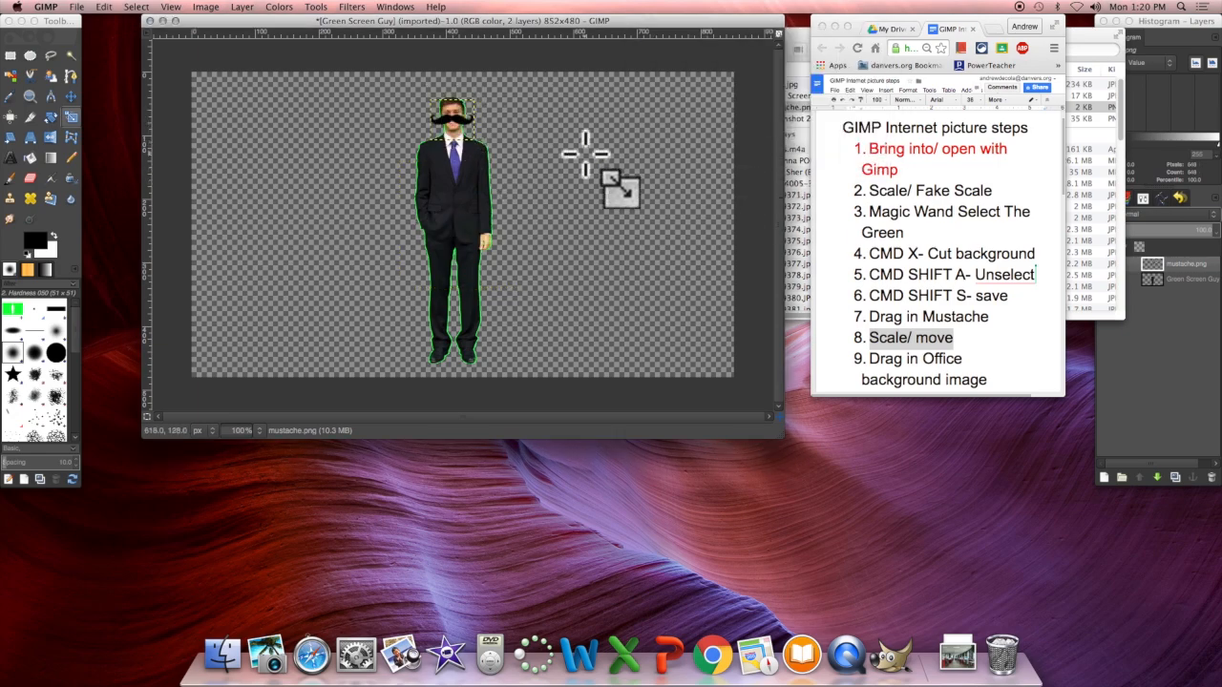
# Shrink the mustache layer with the Scale tool to 48 × 34 pixels and narrow it to about 40 pixels wide to fit the man's face.
pyautogui.click(465, 120)
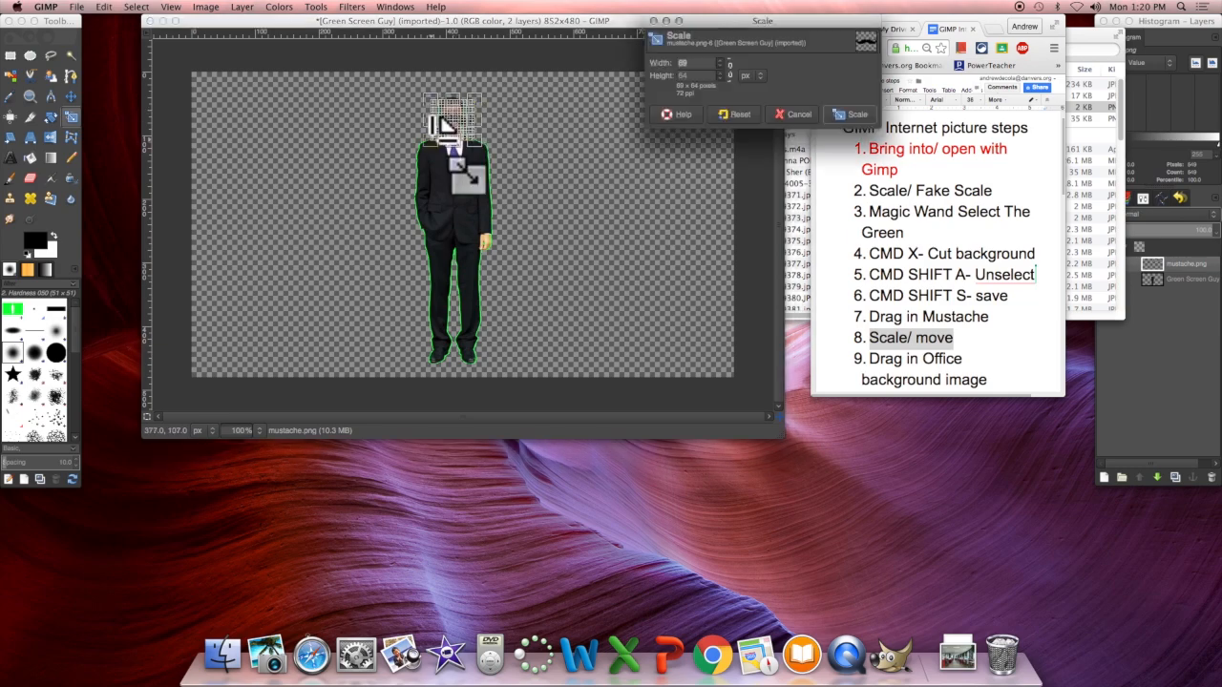
pyautogui.moveTo(432, 144); pyautogui.dragTo(436, 136)
pyautogui.moveTo(488, 86); pyautogui.dragTo(483, 98)
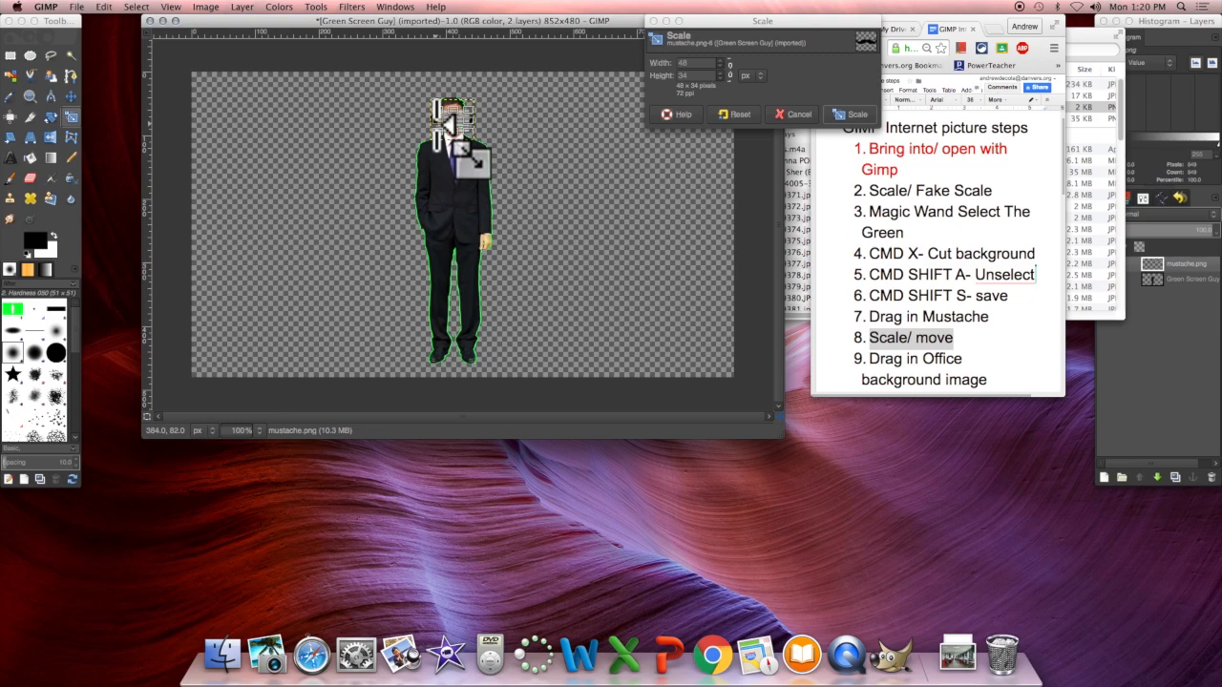
pyautogui.click(854, 113)
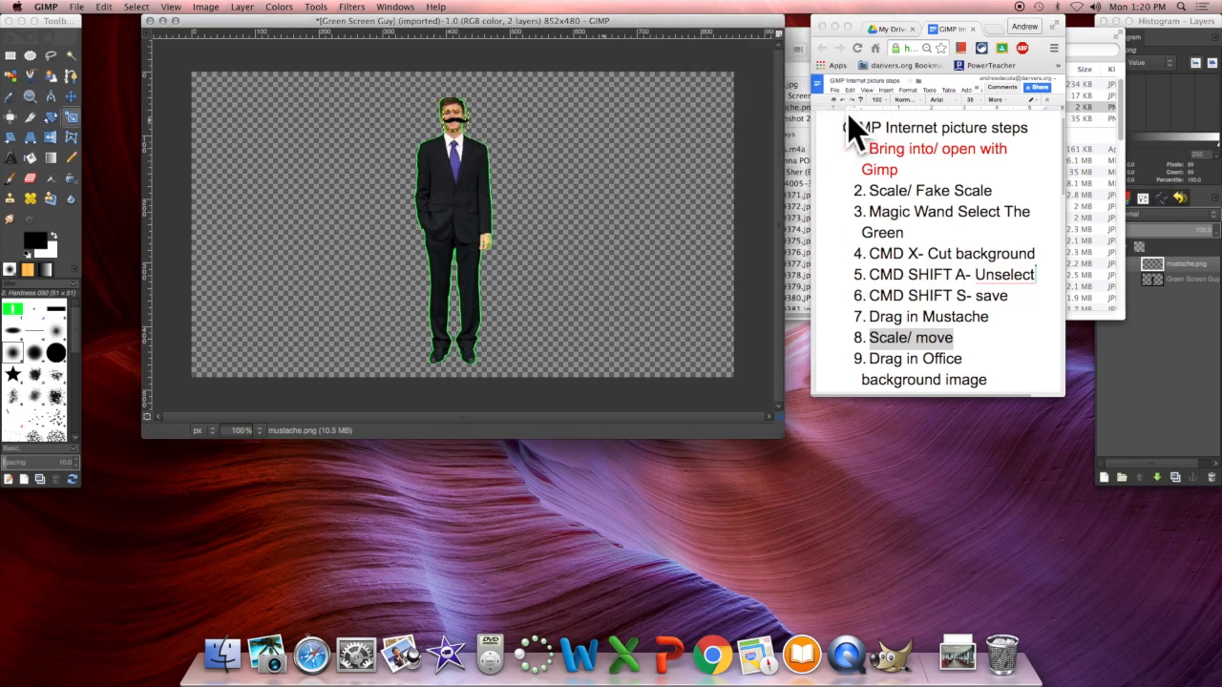
pyautogui.click(467, 123)
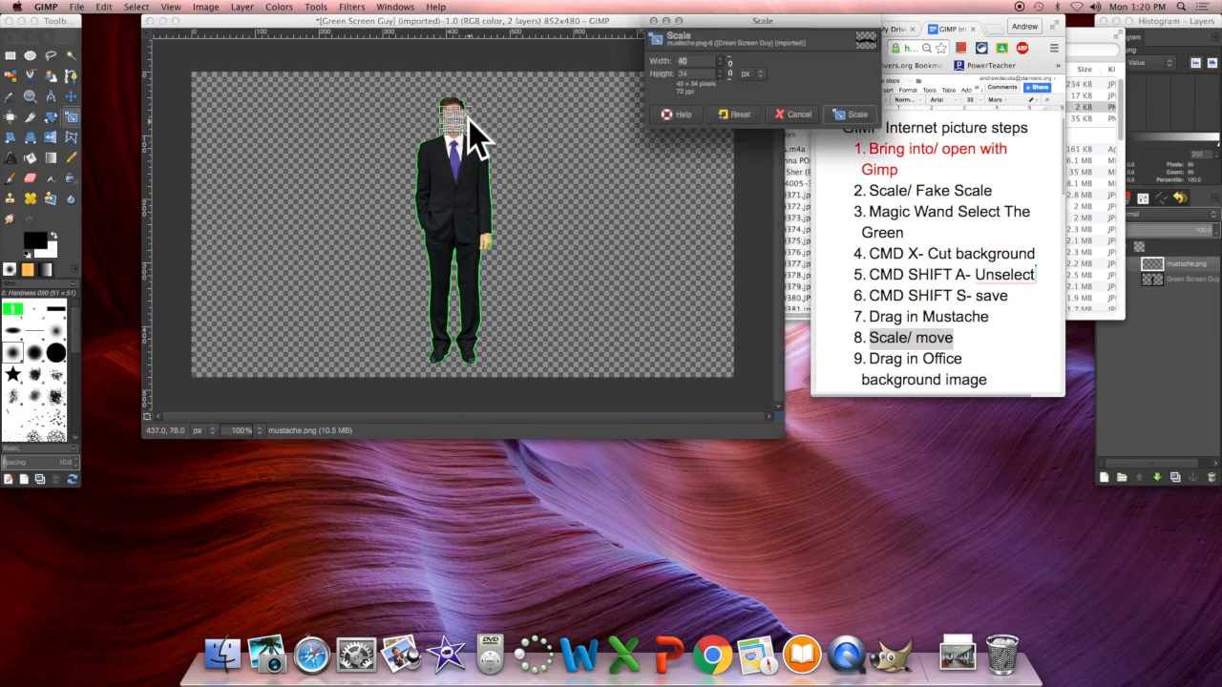
pyautogui.click(857, 114)
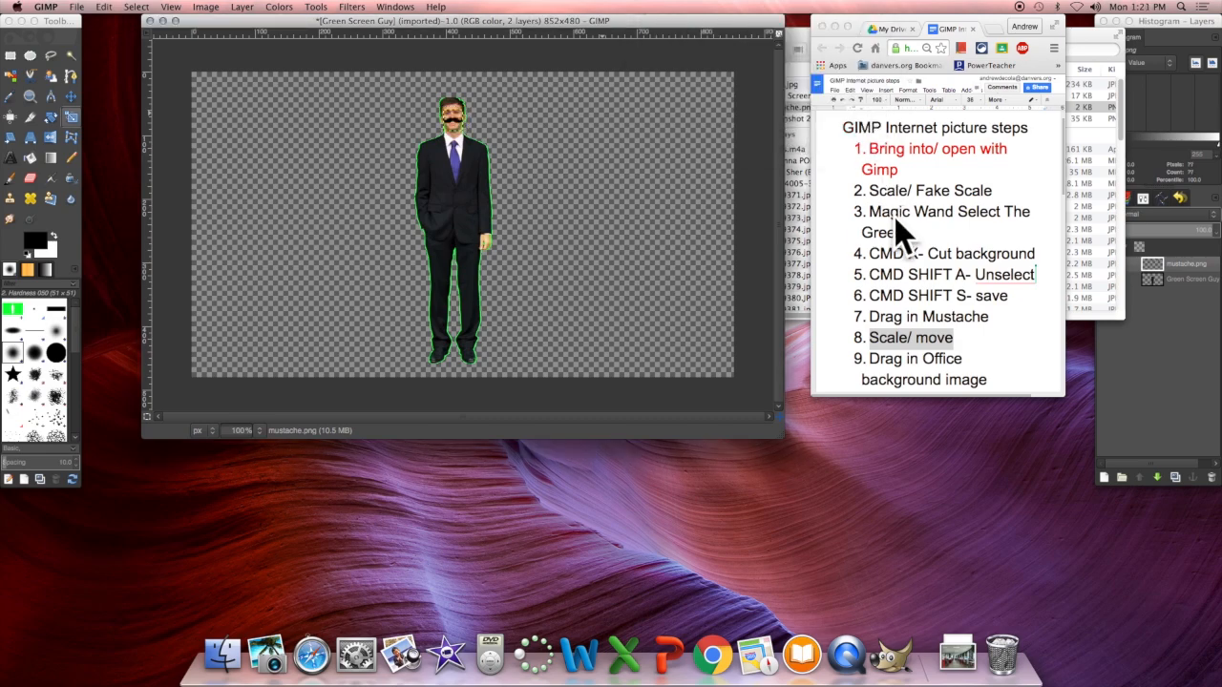
# Highlight "Drag in Office background image" in the steps document in Chrome.
pyautogui.click(959, 339)
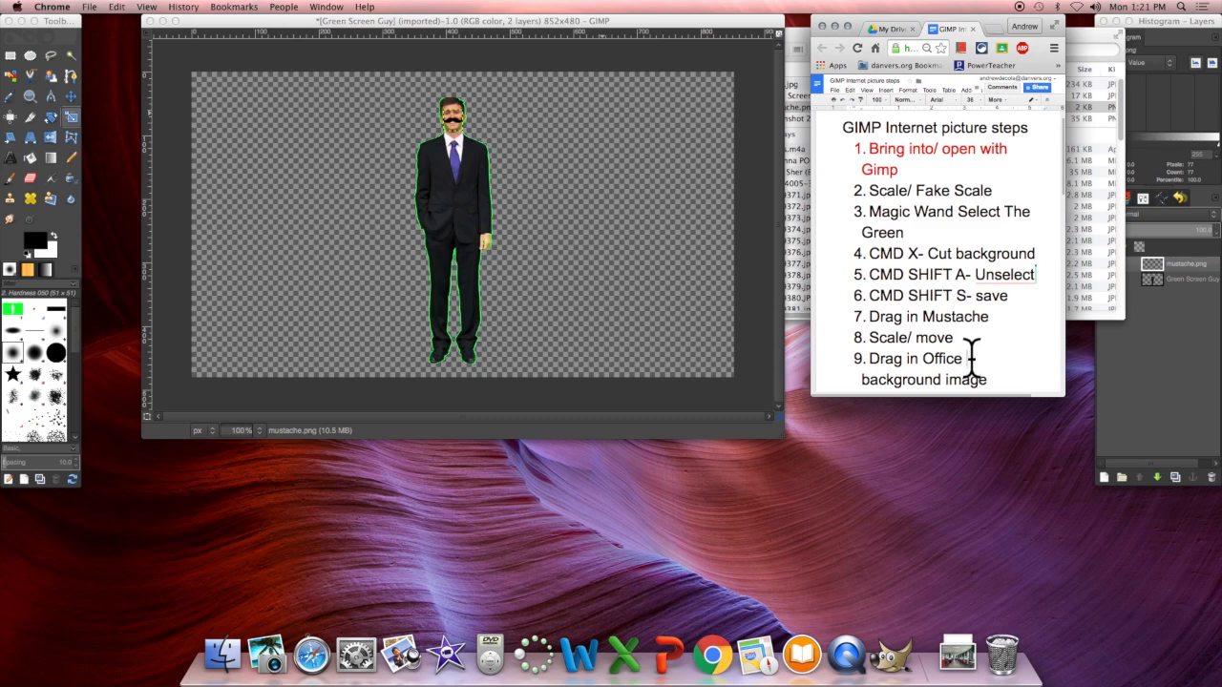
pyautogui.moveTo(875, 360); pyautogui.dragTo(989, 381)
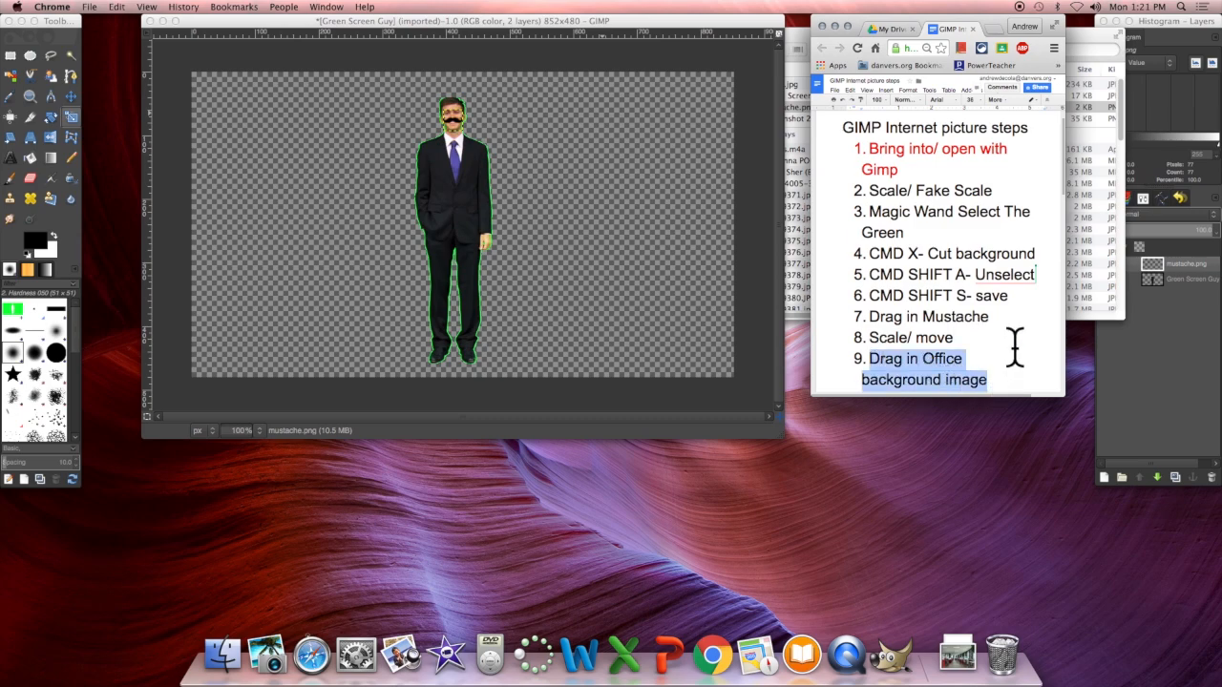
# Bring office.jpg from the Downloads folder in Finder into the GIMP image as a new layer and close the office picture's preview window.
pyautogui.click(790, 28)
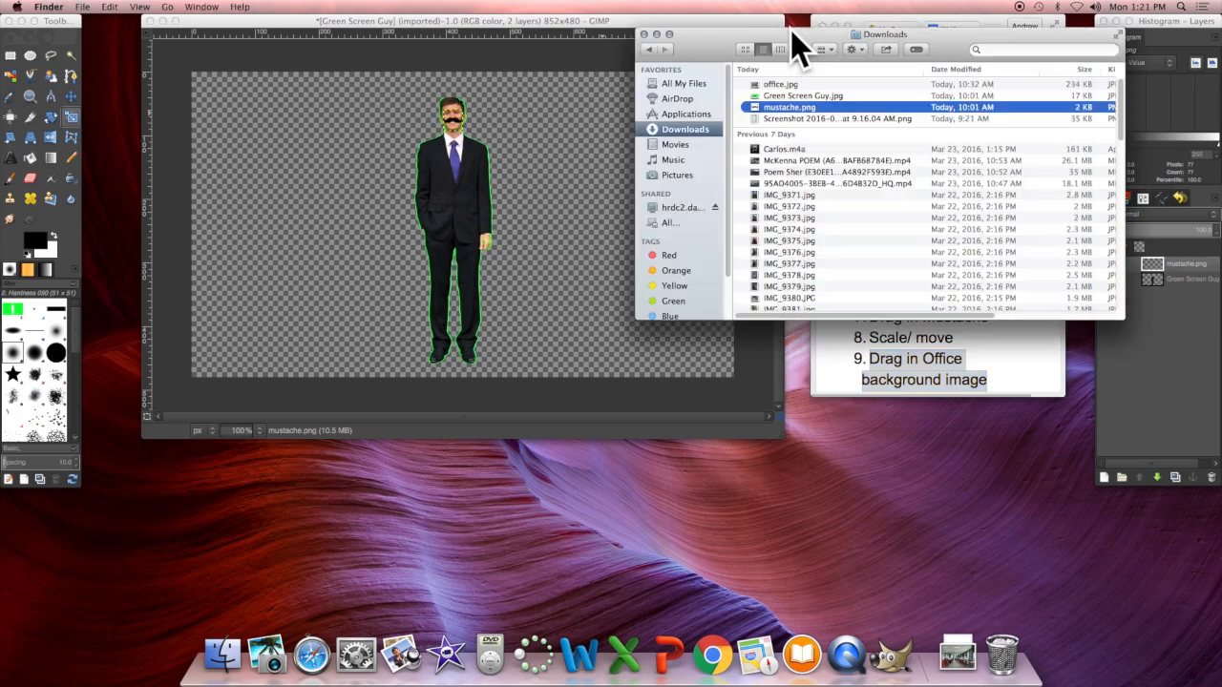
pyautogui.click(794, 95)
pyautogui.click(788, 84)
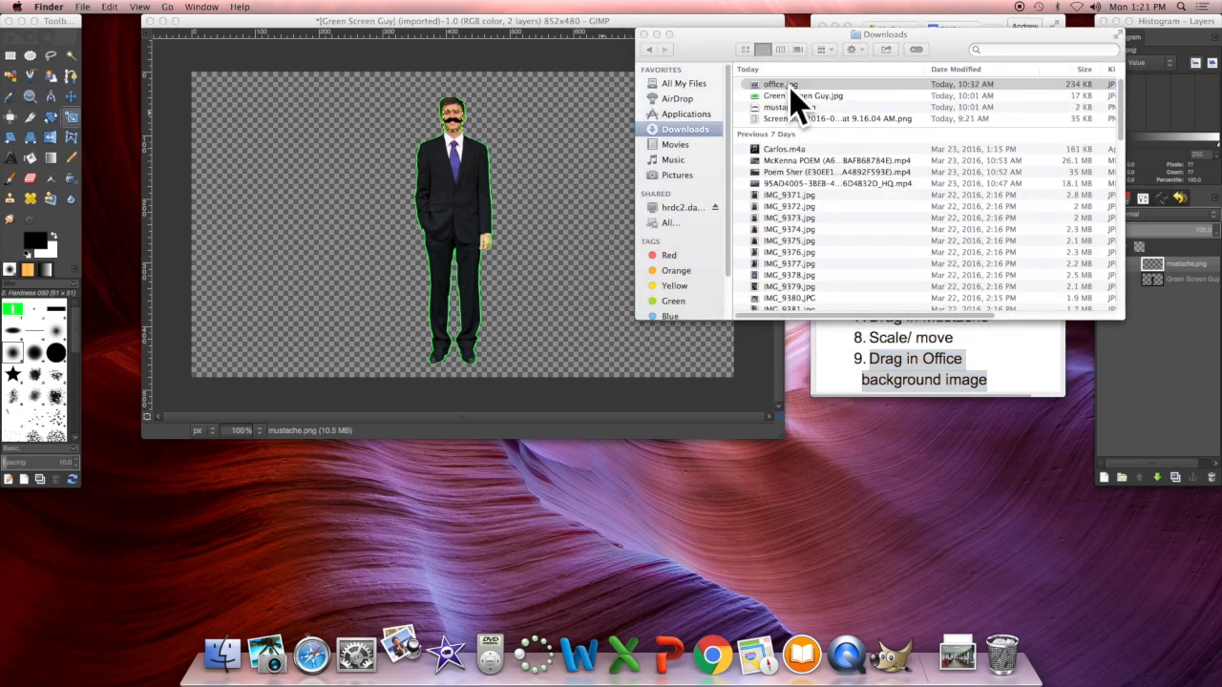
pyautogui.click(789, 85)
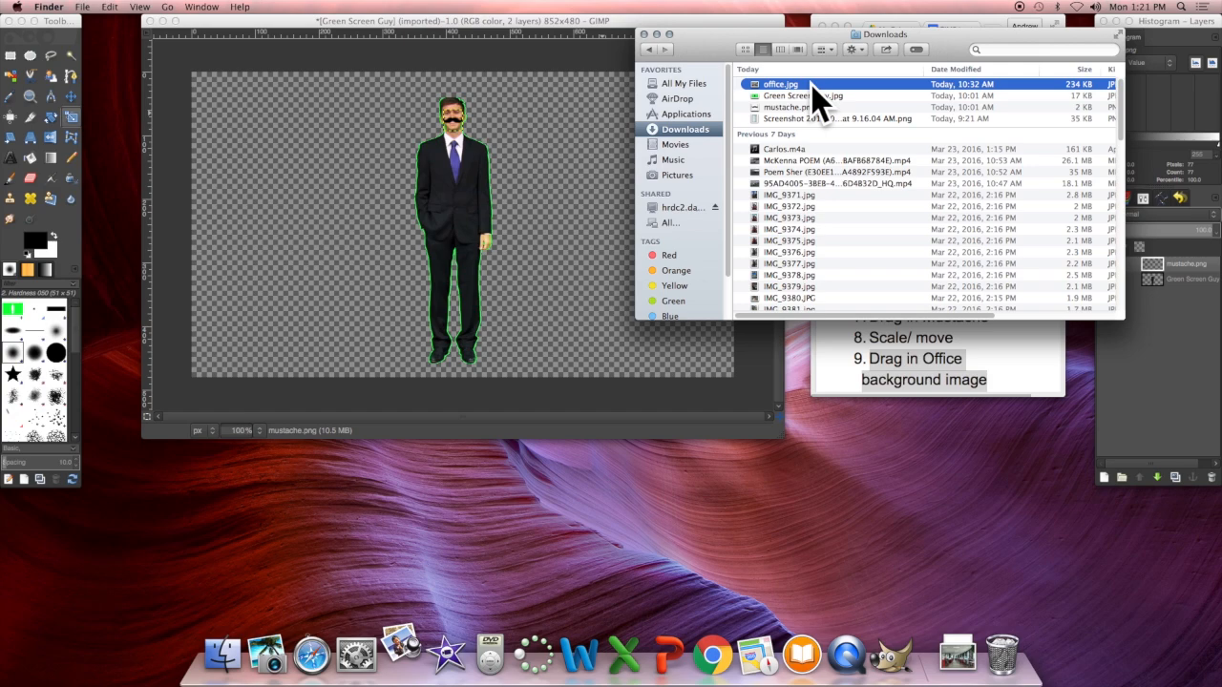
pyautogui.moveTo(786, 88); pyautogui.dragTo(497, 181)
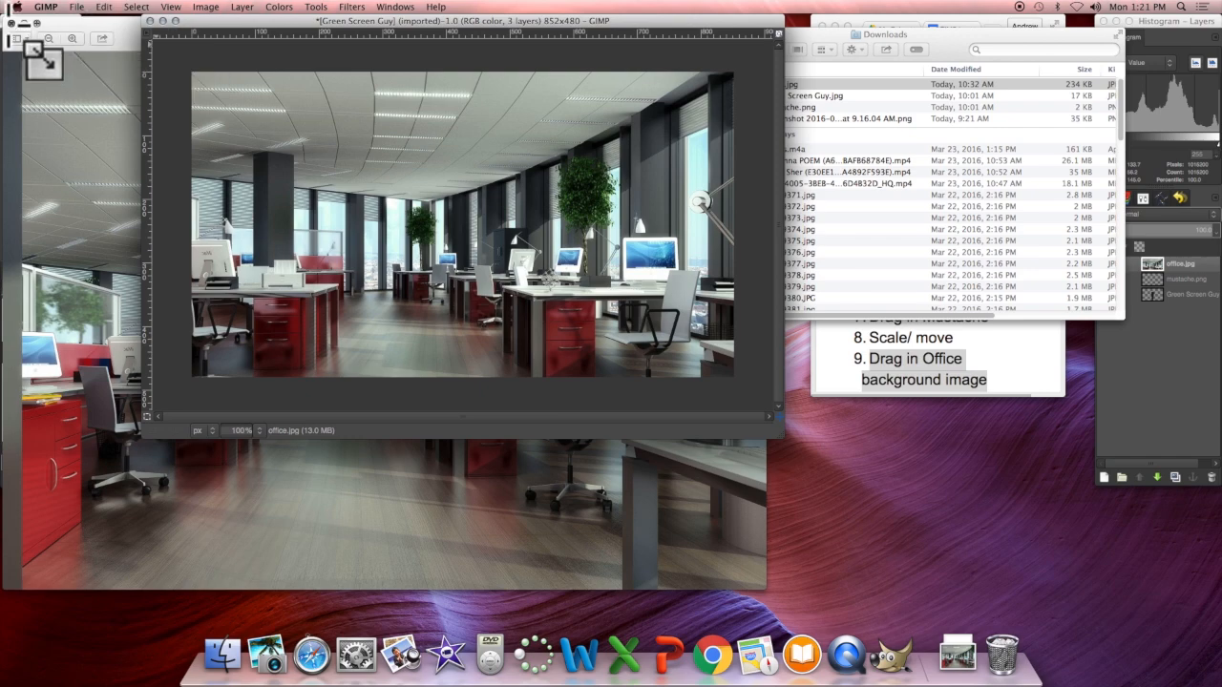
pyautogui.click(10, 22)
pyautogui.click(364, 9)
pyautogui.click(286, 22)
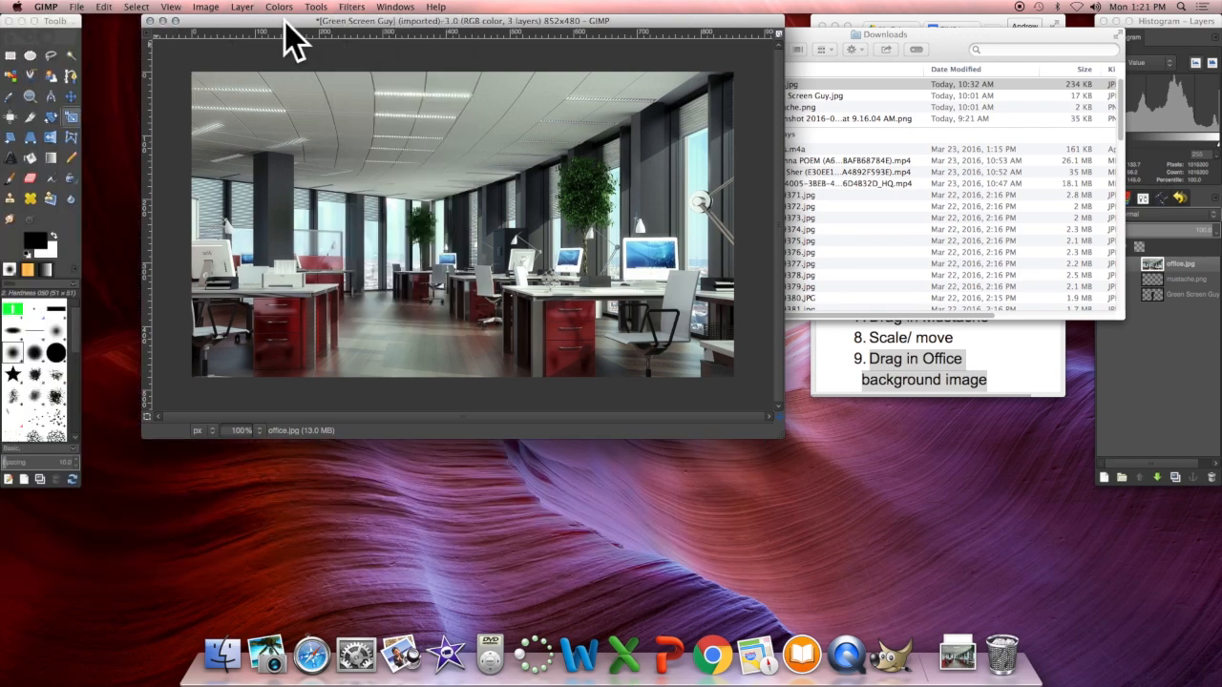
# Return to the steps document in Chrome and read the instruction following the office background step.
pyautogui.click(993, 363)
pyautogui.scroll(-5, 979, 344)
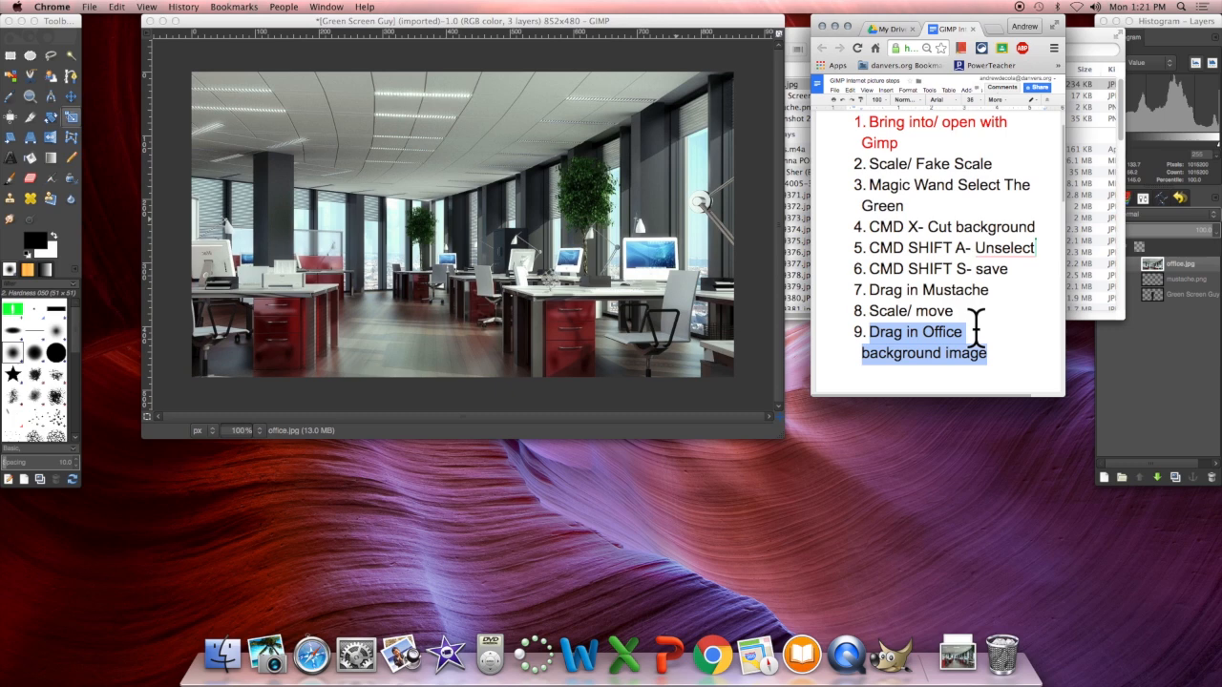
pyautogui.scroll(-2, 975, 327)
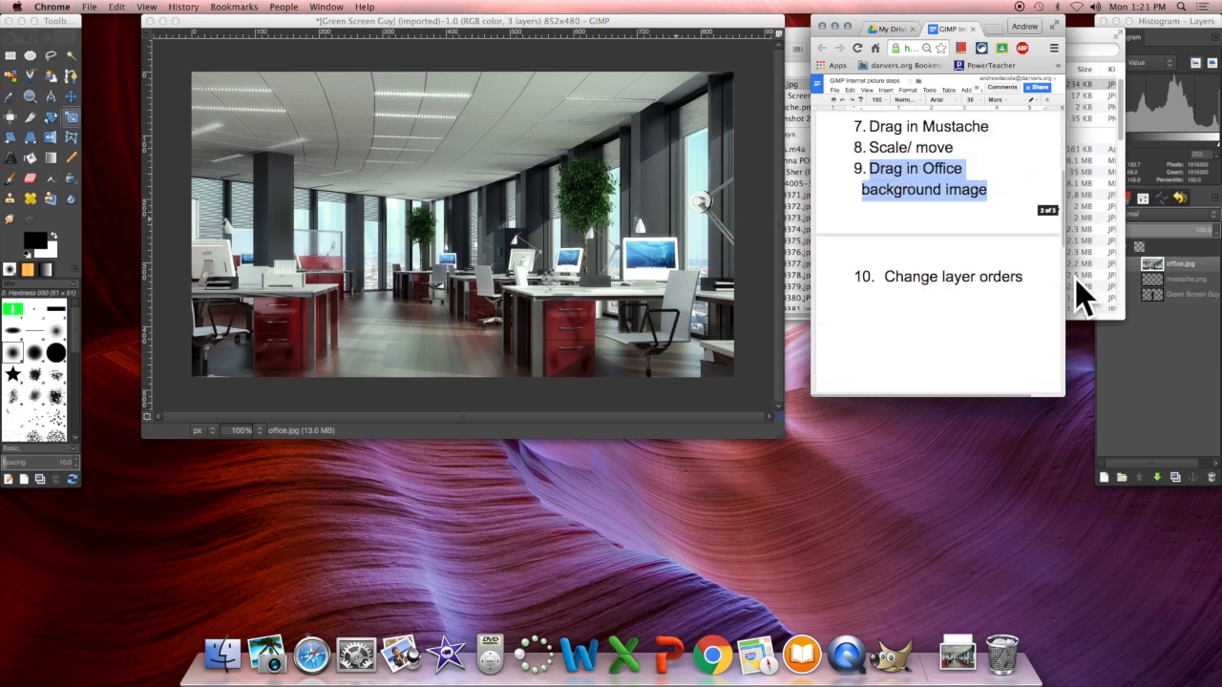
# Move the office.jpg layer in GIMP to the bottom of the layer stack, beneath the Green Screen Guy layer.
pyautogui.click(1191, 372)
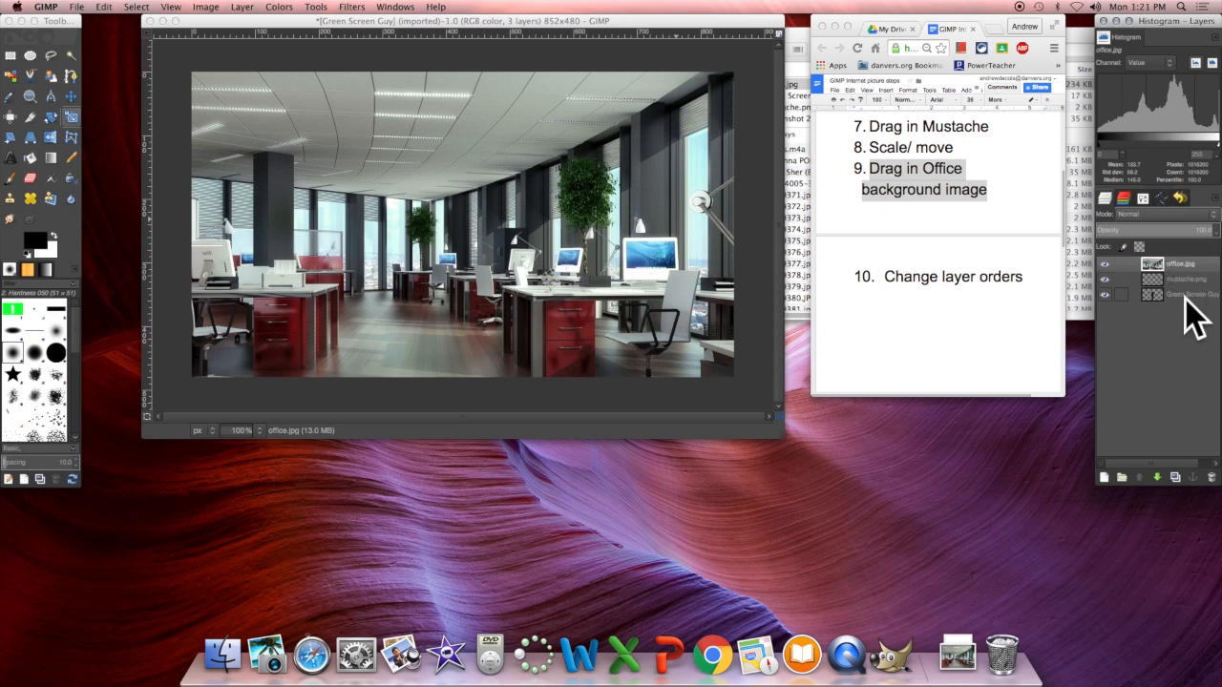
pyautogui.click(1186, 295)
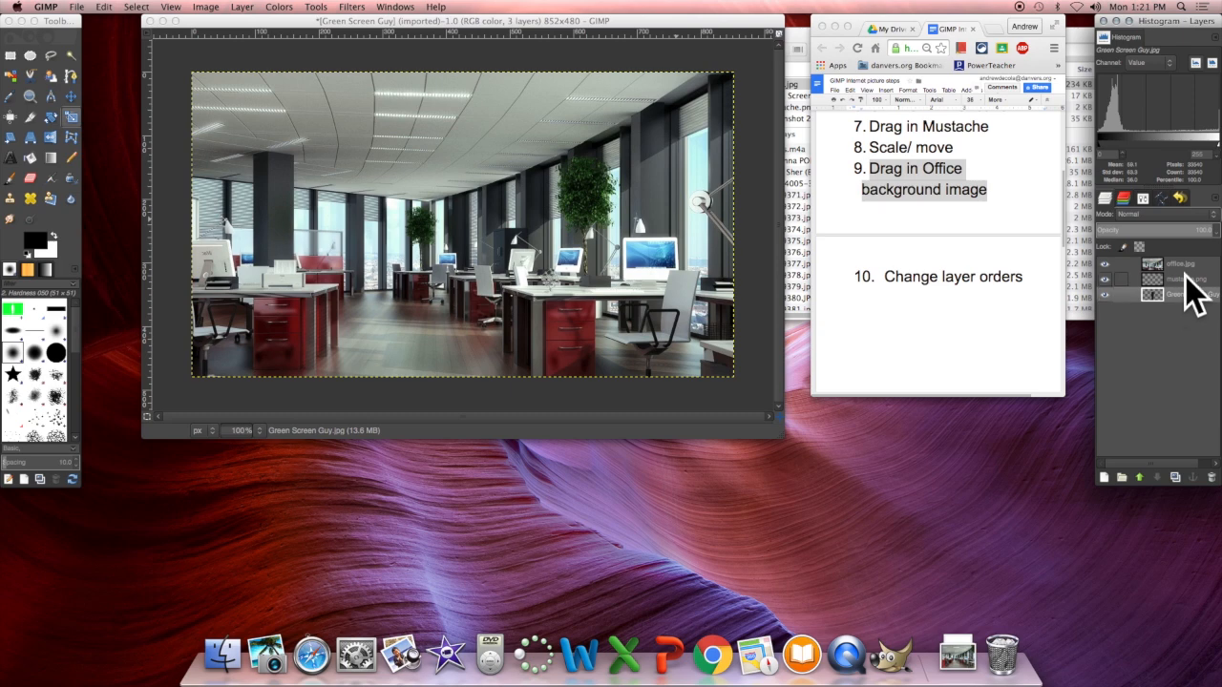
pyautogui.click(1184, 268)
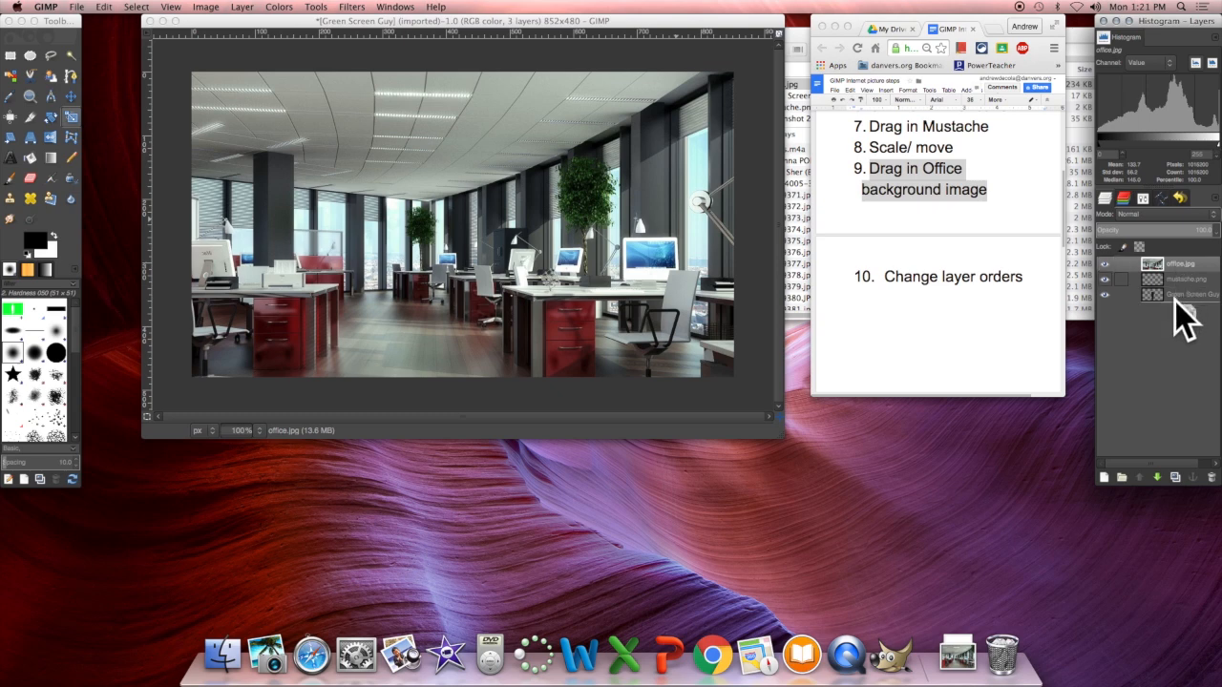
pyautogui.moveTo(1175, 301); pyautogui.dragTo(1175, 301)
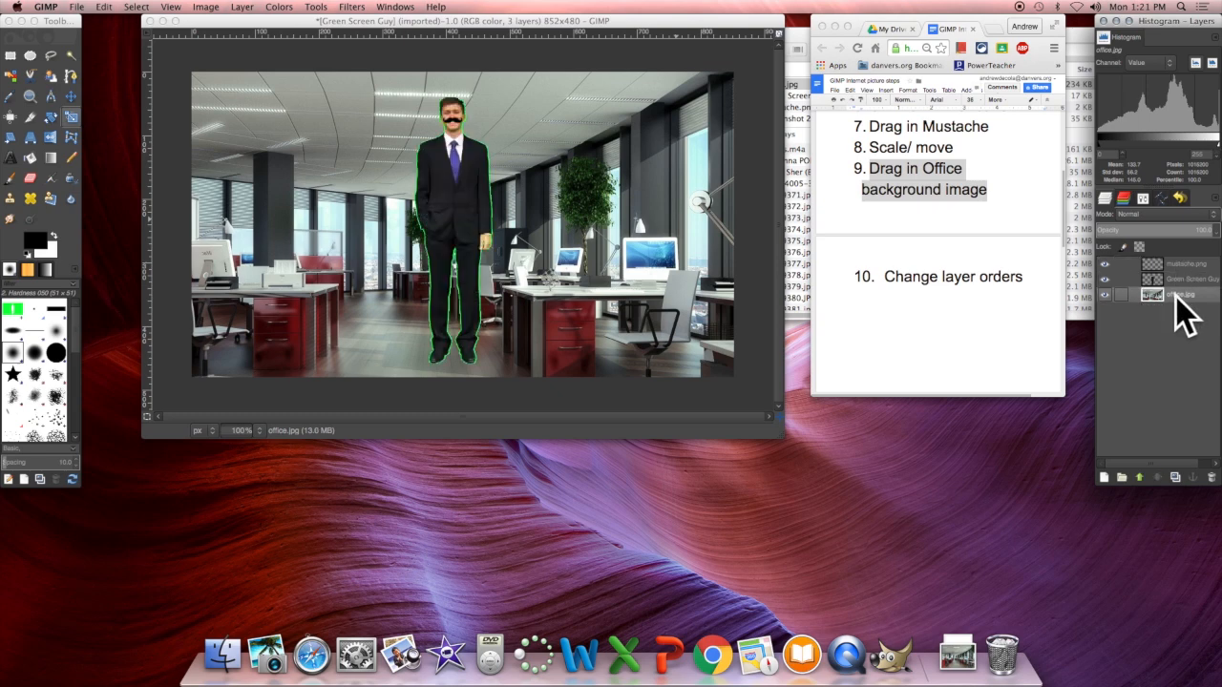
# Select the mustache.png, Green Screen Guy.jpg and office.jpg layers one after another to review the stacking order.
pyautogui.click(1176, 262)
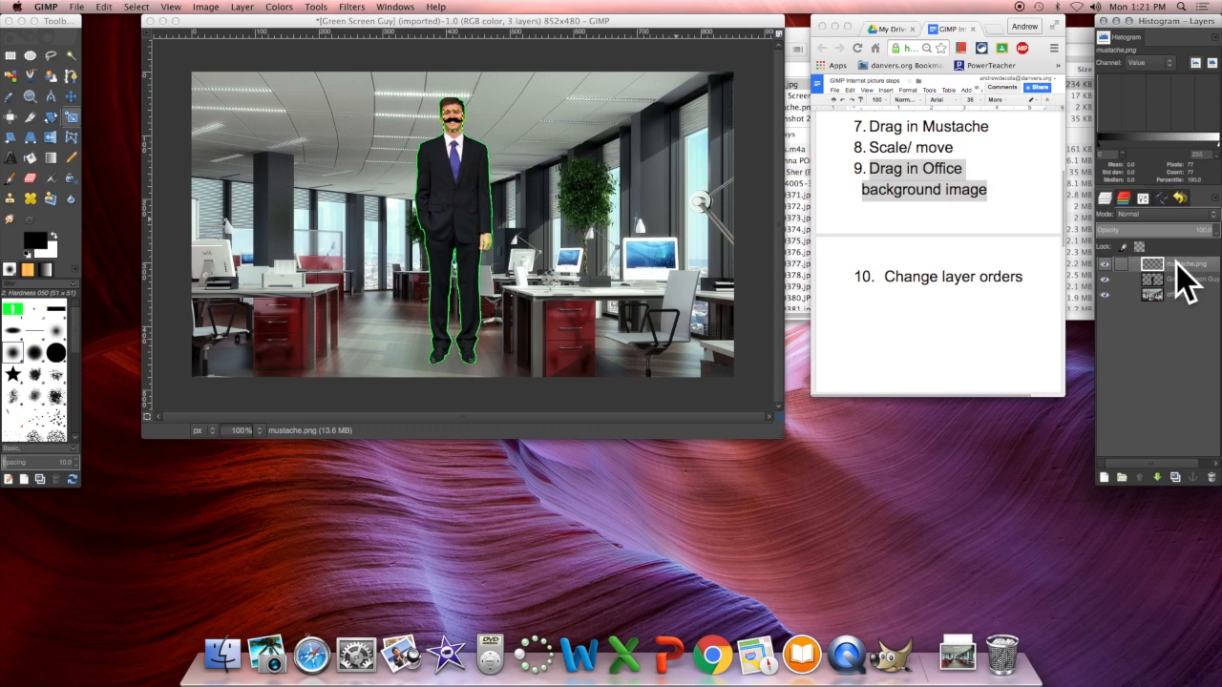
pyautogui.click(1181, 279)
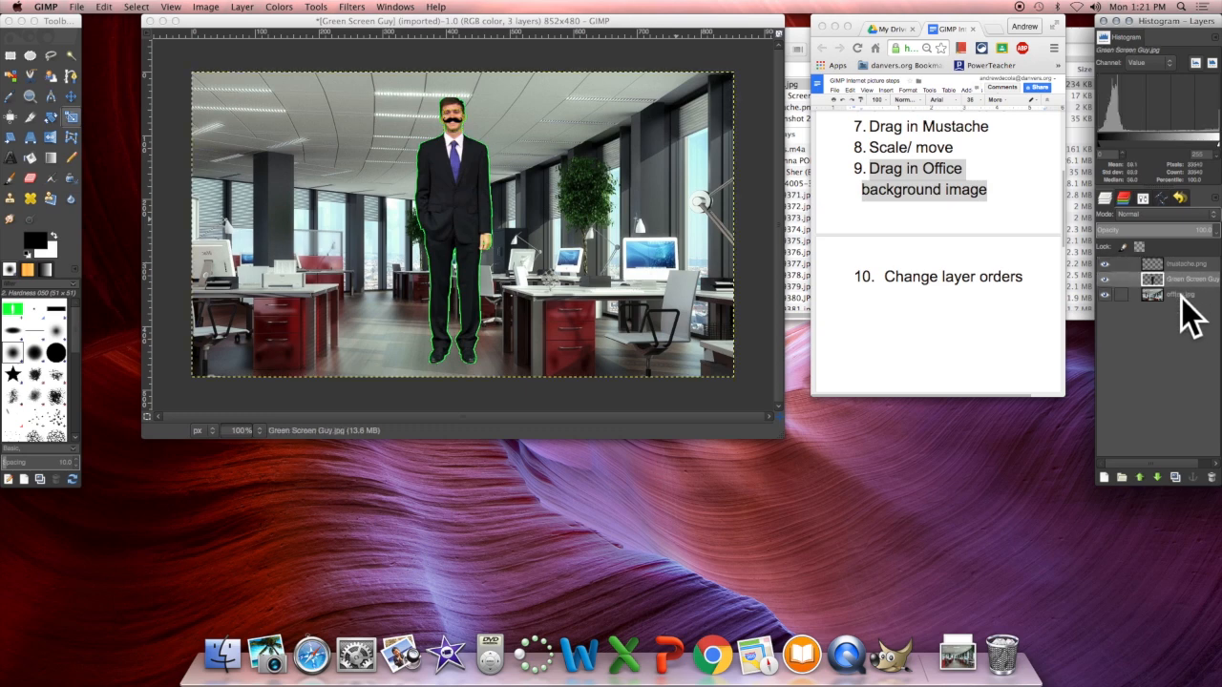
pyautogui.click(1182, 296)
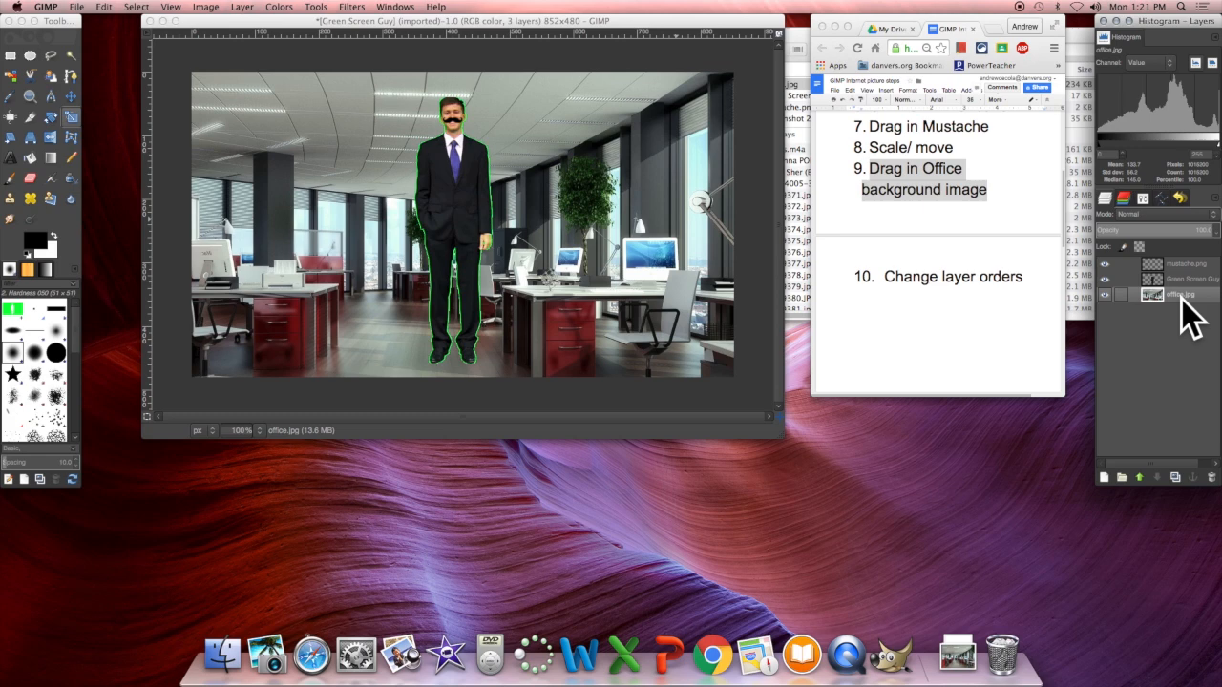